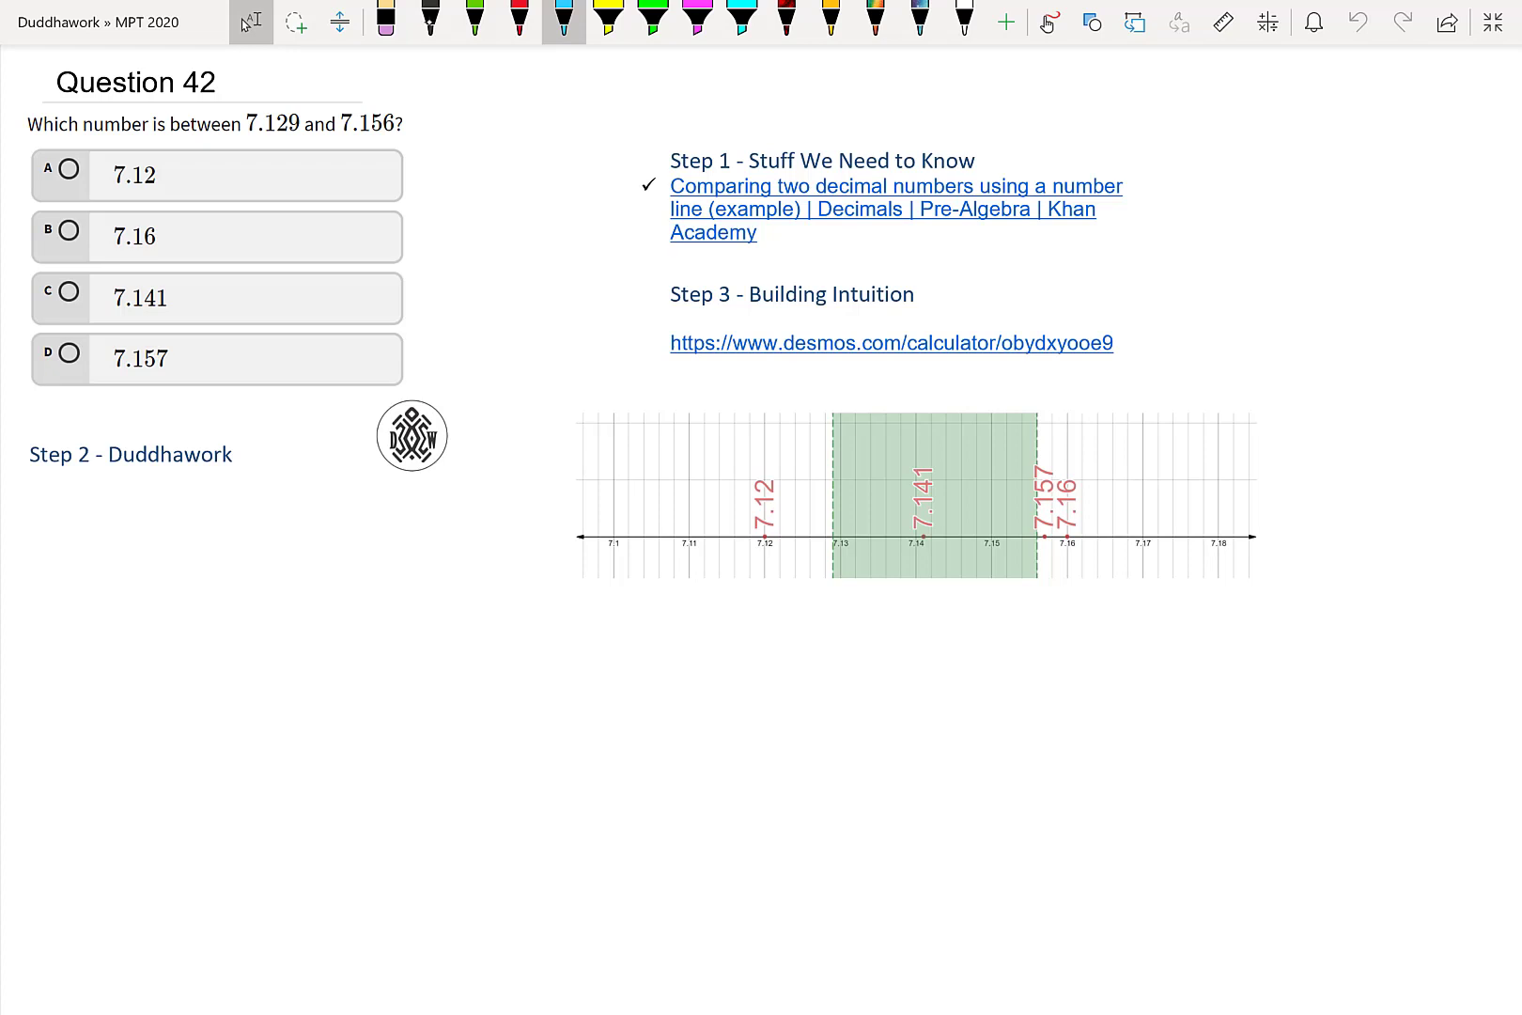
- Draw a cyan ink asterisk beside the Step 1 Khan Academy video link
left_click(564, 19)
left_click_drag(613, 192, 608, 219)
mouse_move(600, 211)
left_mouse_down()
mouse_move(624, 201)
mouse_move(621, 215)
left_mouse_up()
left_click_drag(621, 194, 603, 215)
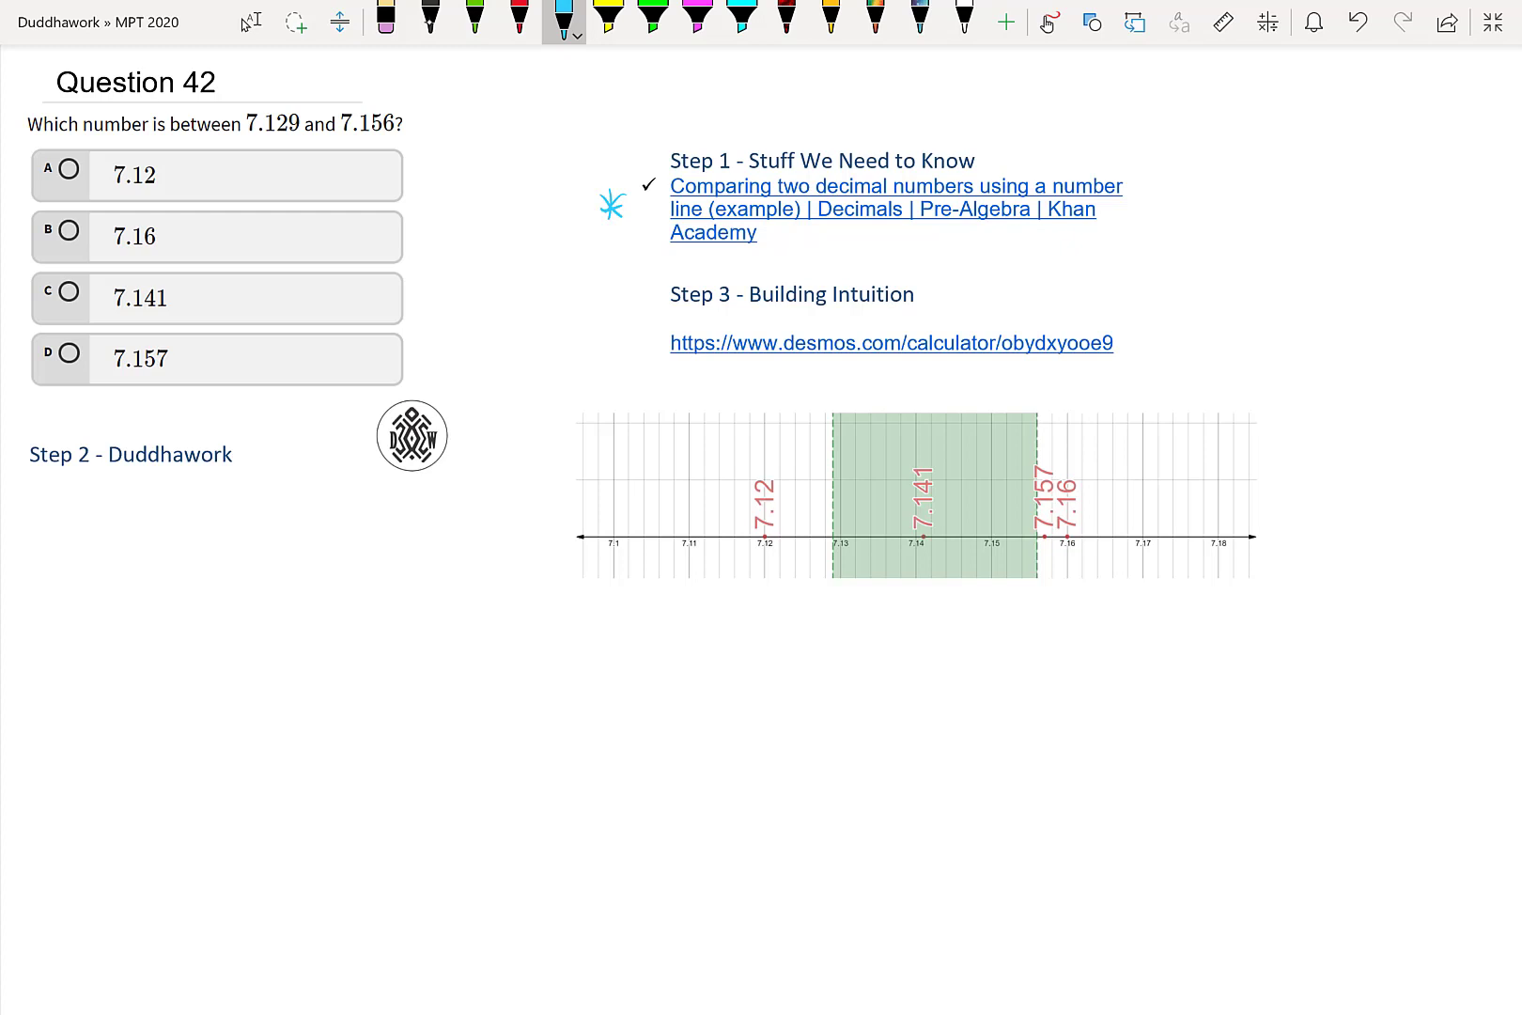
left_click(431, 20)
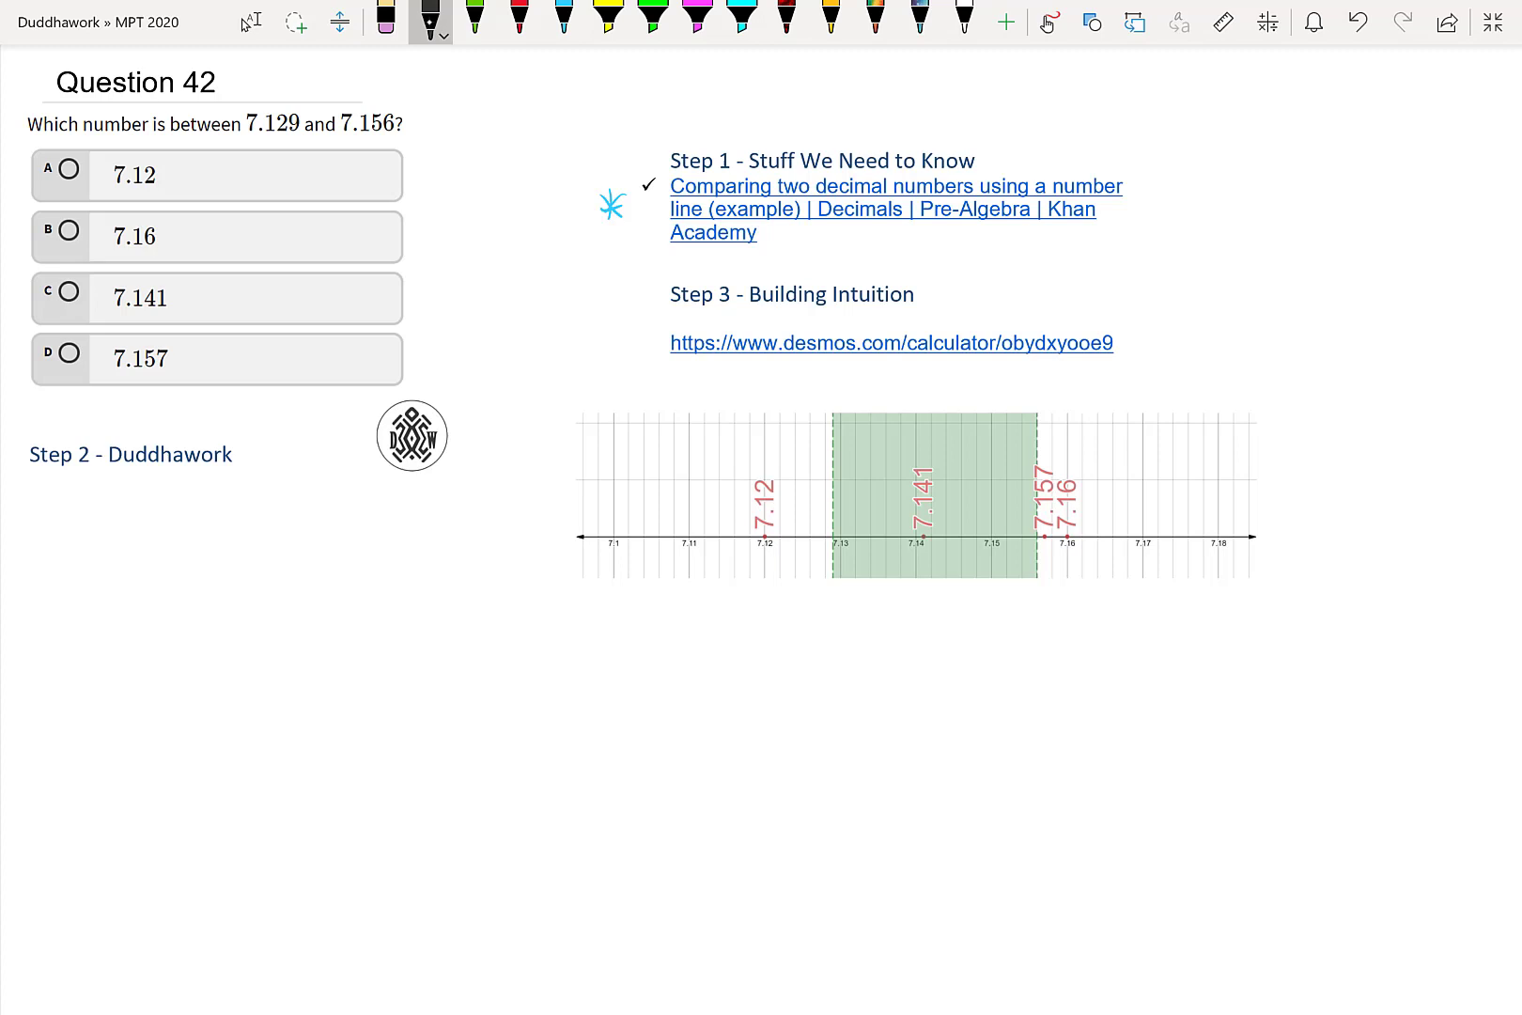
- Under Step 2, draw a cyan circled 1 and handwrite 'which one is bigger?' in black
left_click(564, 19)
left_click_drag(34, 507, 34, 531)
mouse_move(36, 495)
left_mouse_down()
mouse_move(20, 515)
mouse_move(45, 498)
left_mouse_up()
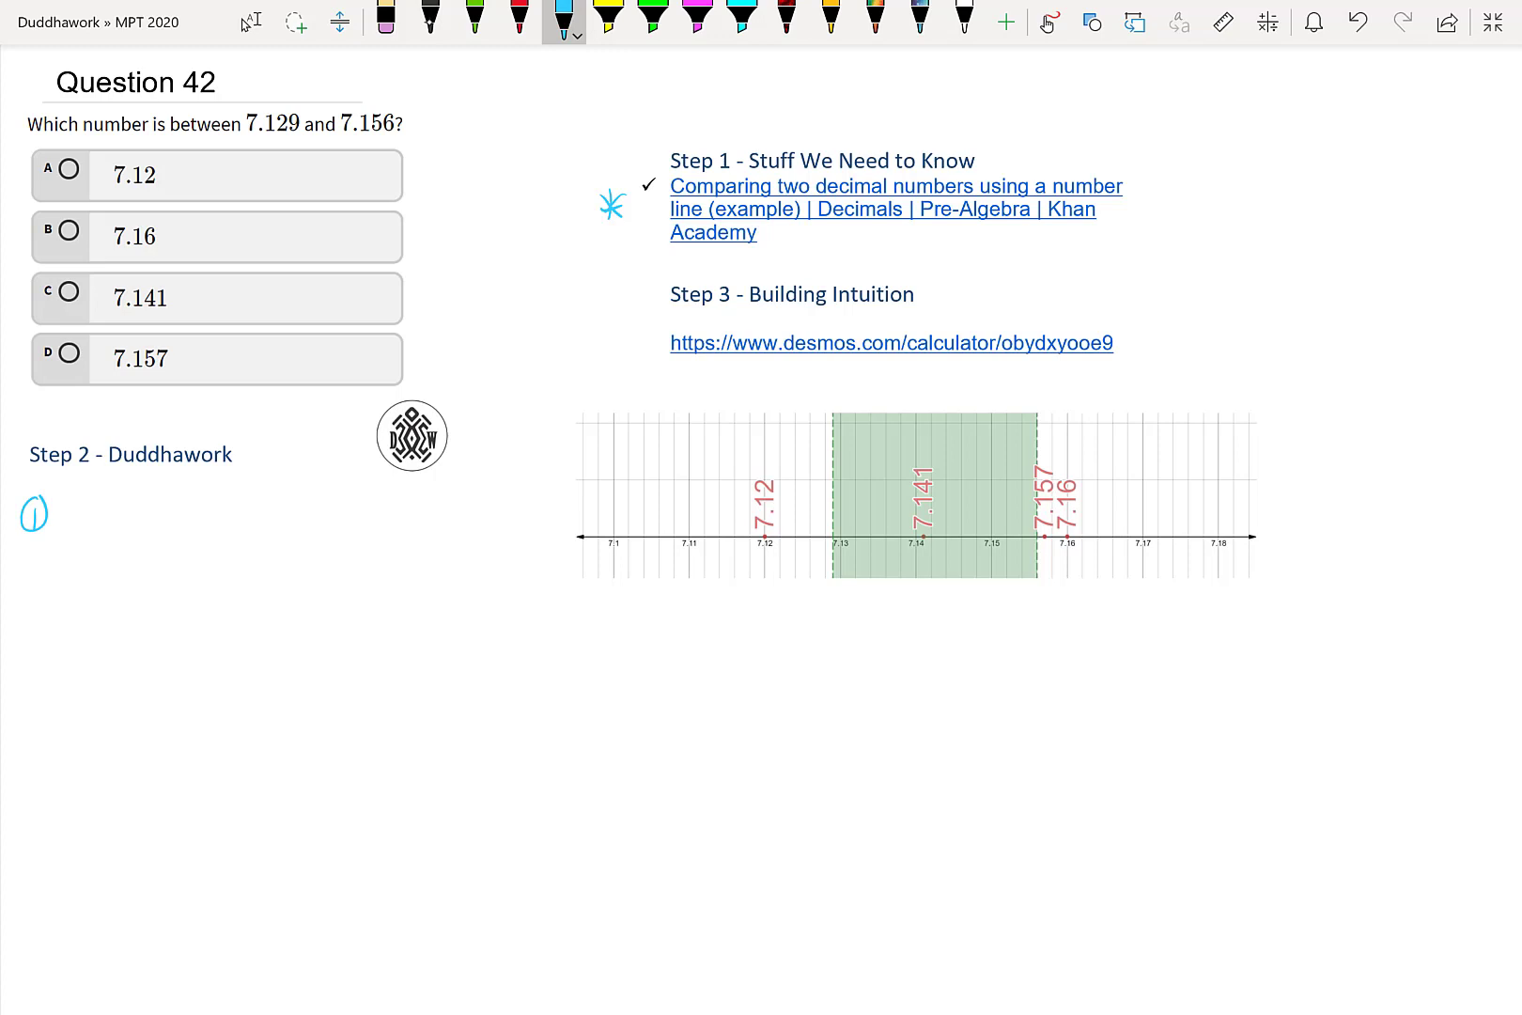
left_click(431, 19)
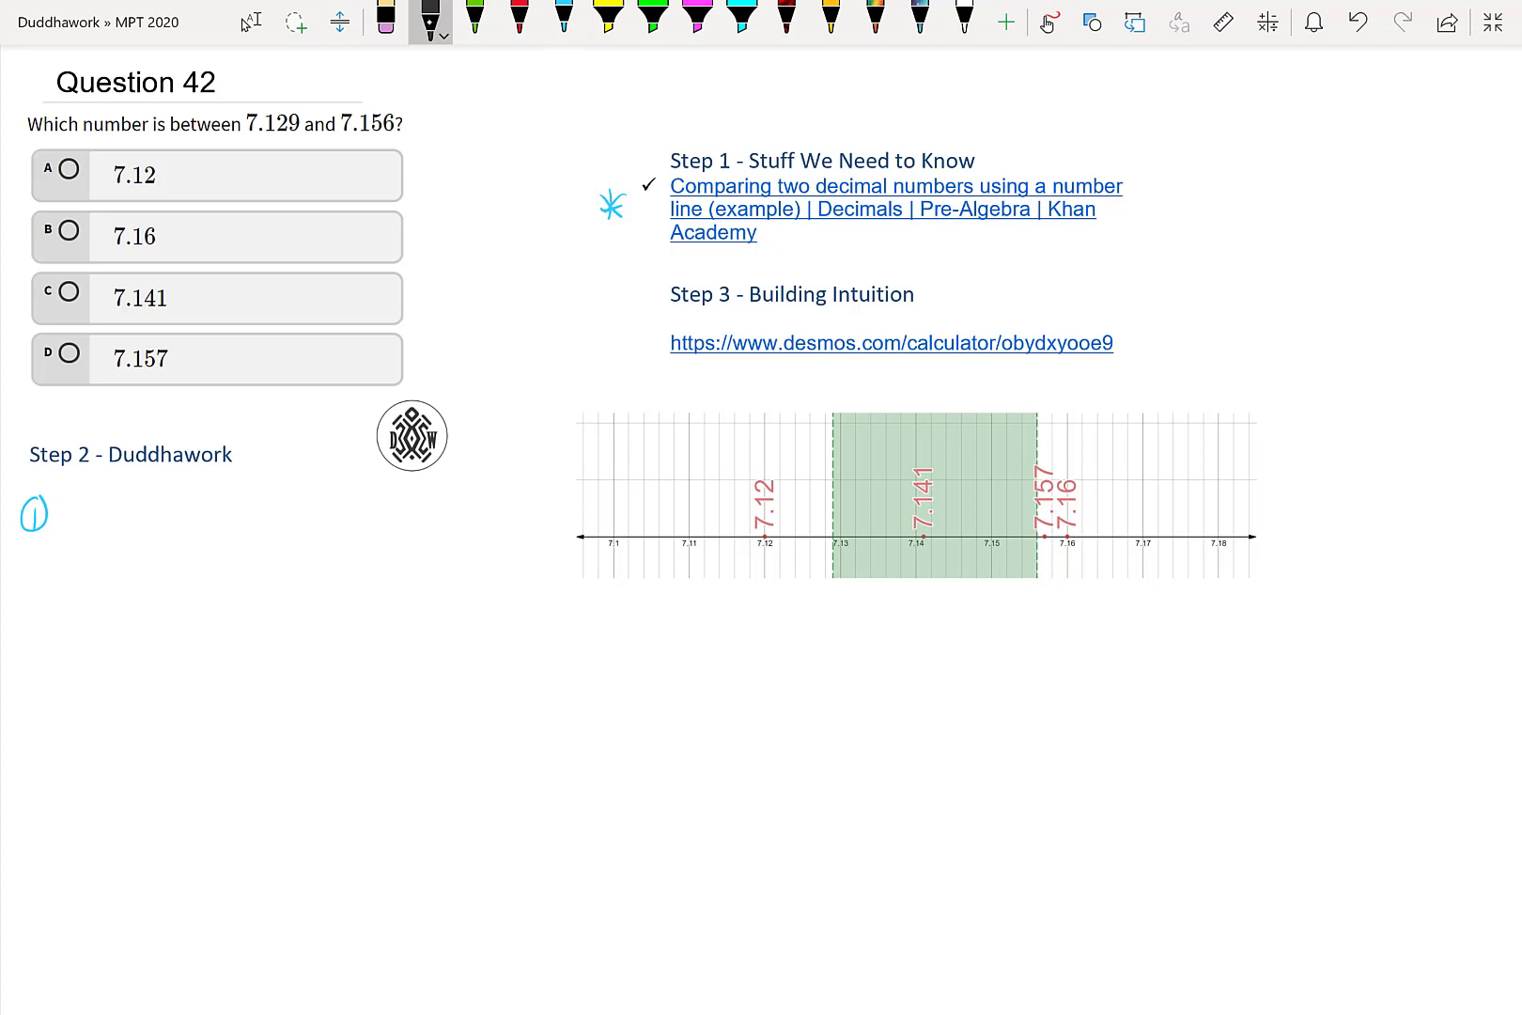
left_click_drag(72, 510, 352, 540)
left_click_drag(369, 519, 379, 527)
left_click_drag(384, 518, 406, 514)
left_click(407, 524)
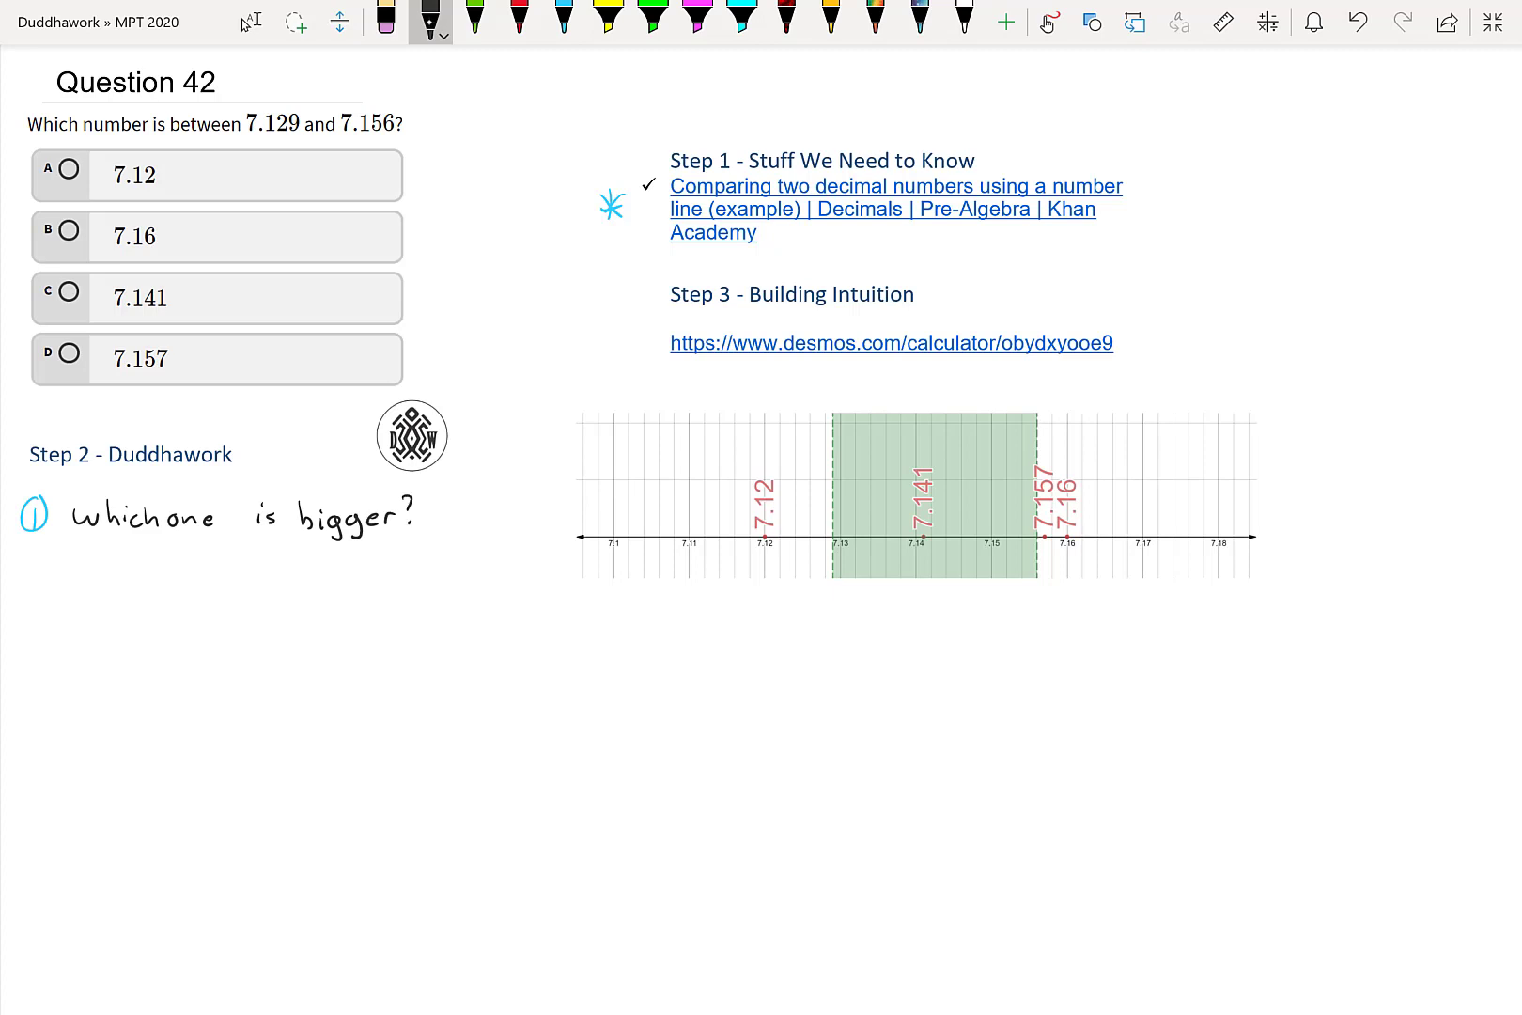
- Handwrite 7.129 ×1000 and, beside a brace, 7.156 ×1000
left_click(94, 584)
mouse_move(67, 567)
left_mouse_down()
mouse_move(119, 569)
mouse_move(129, 586)
mouse_move(194, 582)
left_mouse_up()
mouse_move(195, 570)
left_mouse_down()
mouse_move(185, 583)
mouse_move(208, 580)
left_mouse_up()
mouse_move(222, 561)
left_mouse_down()
mouse_move(216, 577)
mouse_move(222, 563)
left_mouse_up()
mouse_move(237, 561)
left_mouse_down()
mouse_move(302, 580)
mouse_move(303, 642)
left_mouse_up()
mouse_move(322, 559)
left_mouse_down()
mouse_move(339, 559)
mouse_move(330, 581)
mouse_move(361, 577)
left_mouse_up()
left_click_drag(369, 557, 373, 576)
left_click_drag(395, 553, 399, 571)
left_click_drag(421, 556, 423, 577)
left_click_drag(447, 560, 494, 561)
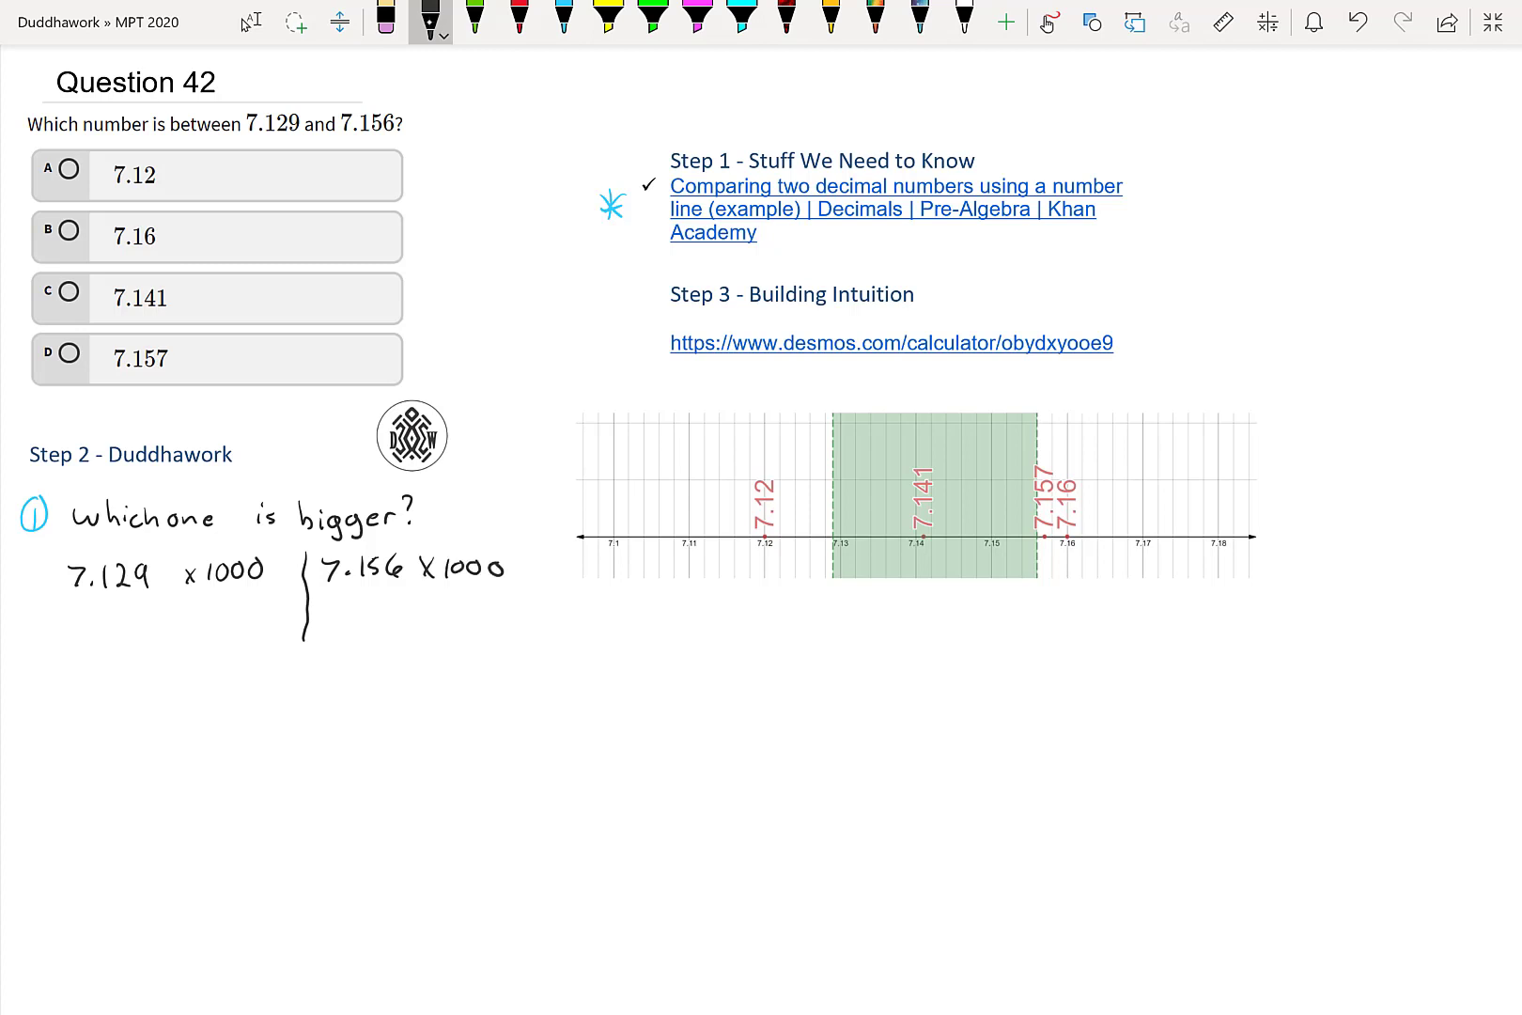
- Write the results 7129 and 7156 below, and begin the inequality line
mouse_move(68, 625)
left_mouse_down()
mouse_move(115, 629)
mouse_move(116, 648)
mouse_move(121, 633)
mouse_move(157, 653)
left_mouse_up()
mouse_move(322, 610)
left_mouse_down()
mouse_move(329, 634)
mouse_move(374, 634)
left_mouse_up()
left_click_drag(382, 615, 402, 632)
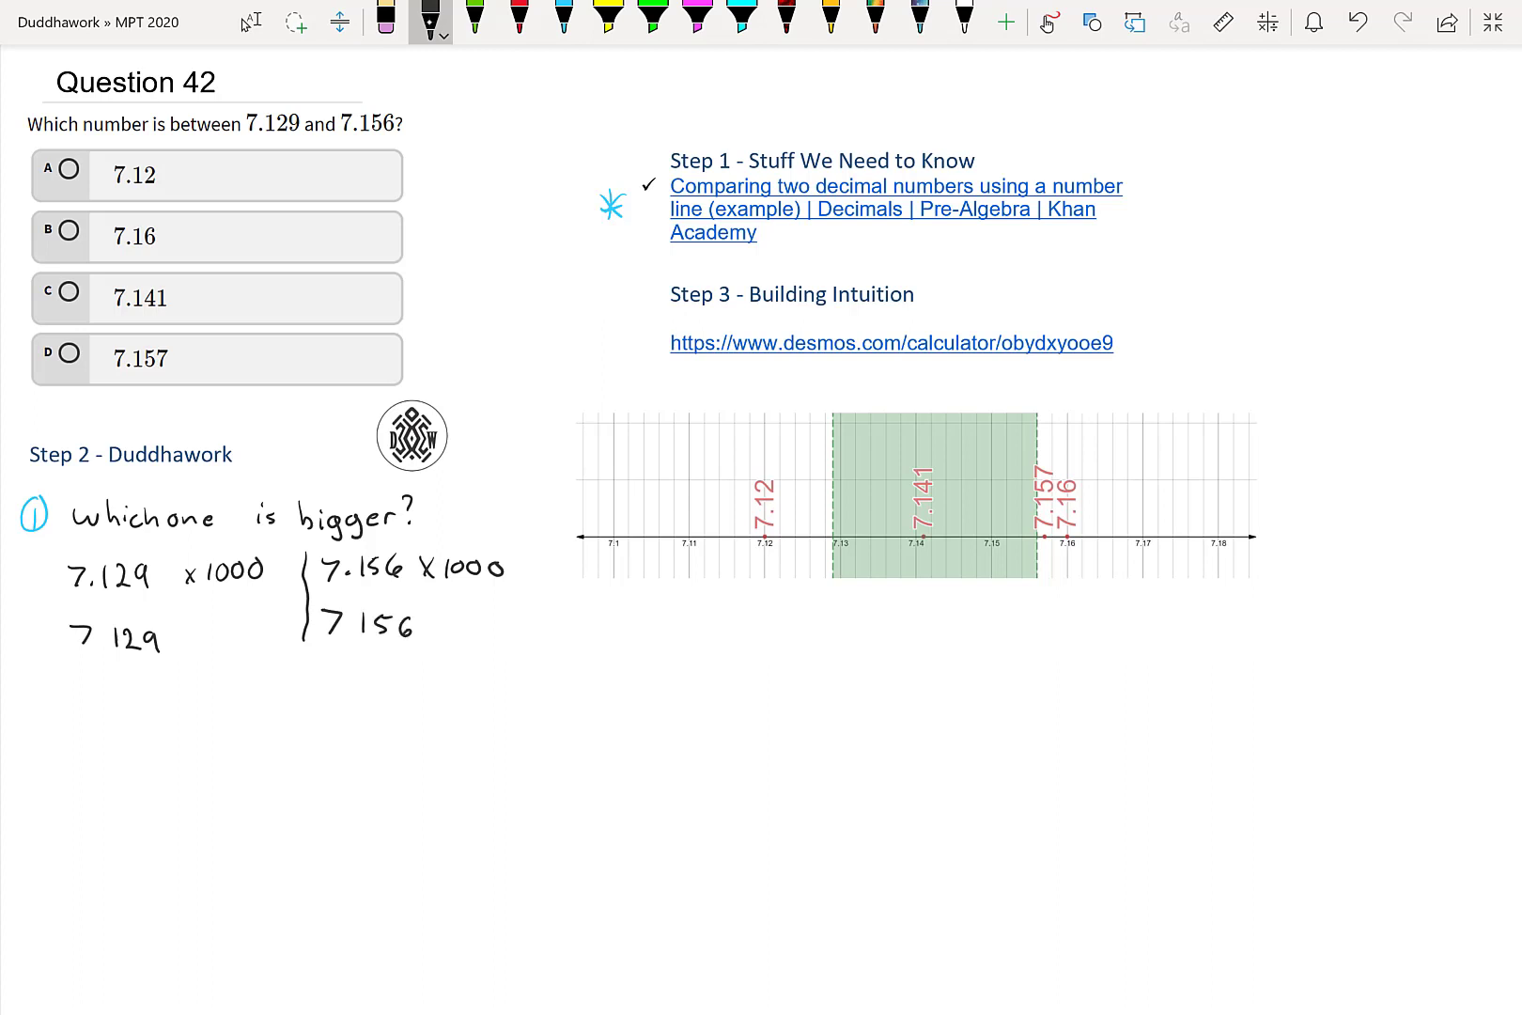
mouse_move(117, 696)
left_mouse_down()
mouse_move(158, 717)
mouse_move(171, 696)
mouse_move(195, 715)
mouse_move(232, 691)
mouse_move(231, 715)
mouse_move(342, 717)
left_mouse_up()
- Handwrite the inequality 7.129 < x < 7.156 below the scaled values
left_click(143, 711)
left_click_drag(356, 697, 357, 713)
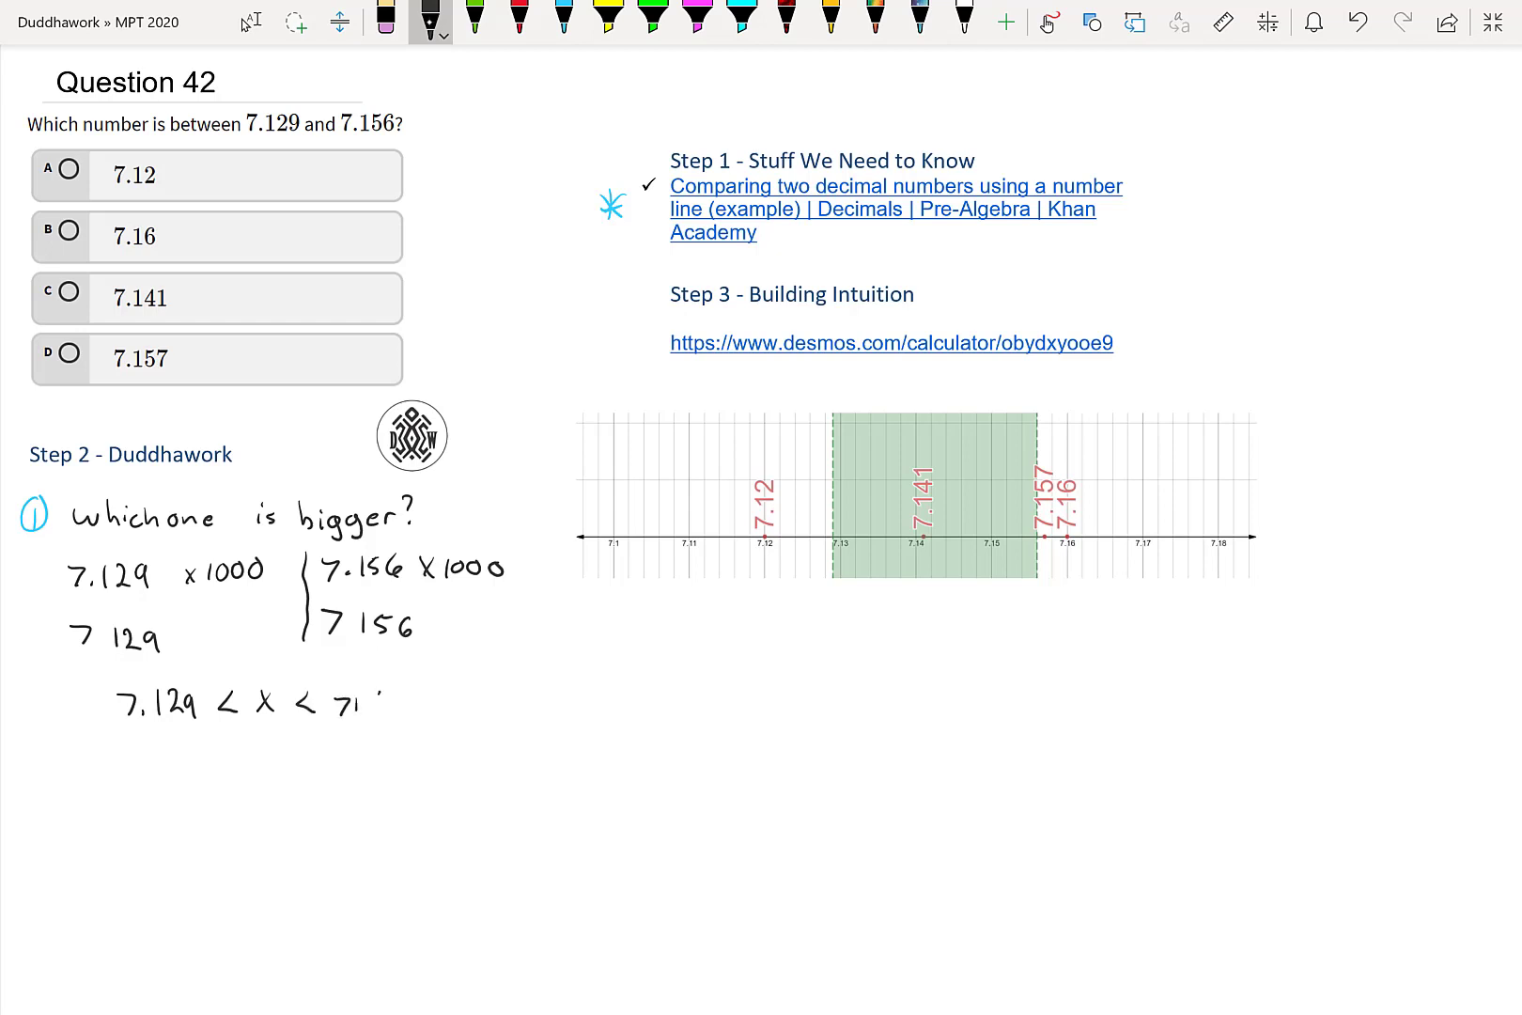
mouse_move(366, 697)
left_mouse_down()
mouse_move(366, 718)
mouse_move(395, 709)
left_mouse_up()
left_click(563, 20)
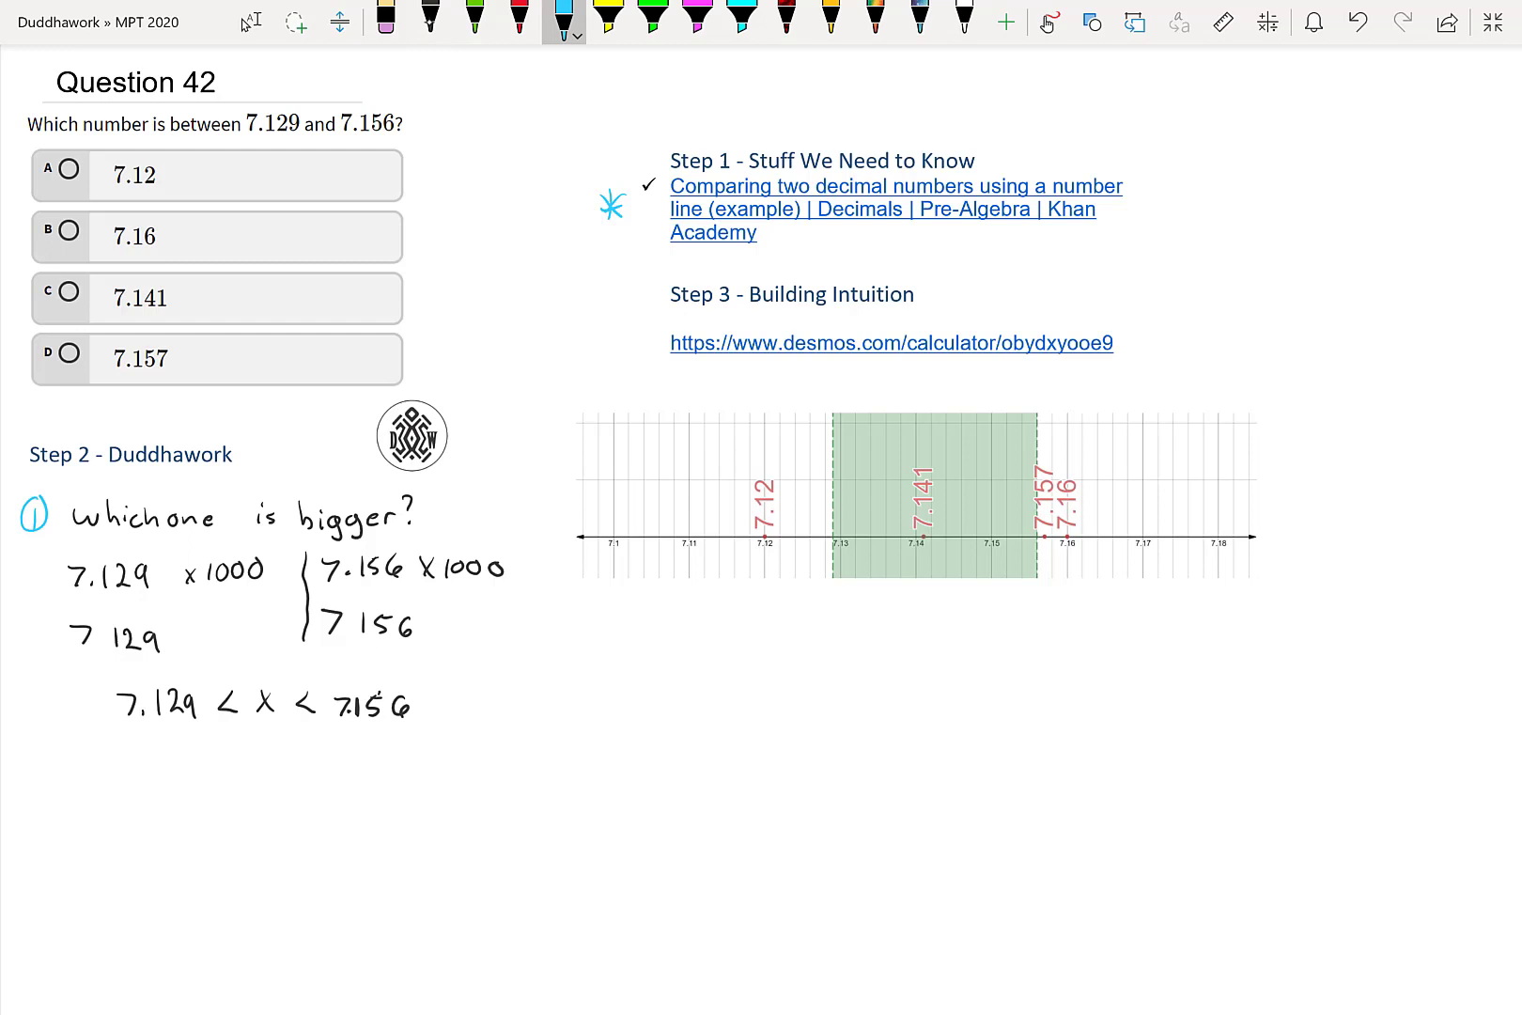
- Write a cyan circled A followed by 7.120 < 7.129 in black
mouse_move(46, 753)
left_mouse_down()
mouse_move(43, 778)
mouse_move(43, 743)
mouse_move(124, 775)
left_mouse_up()
left_click(431, 21)
left_click(106, 771)
left_click_drag(129, 758, 143, 775)
mouse_move(156, 754)
left_mouse_down()
mouse_move(149, 766)
mouse_move(377, 777)
mouse_move(356, 780)
left_mouse_up()
left_click(519, 18)
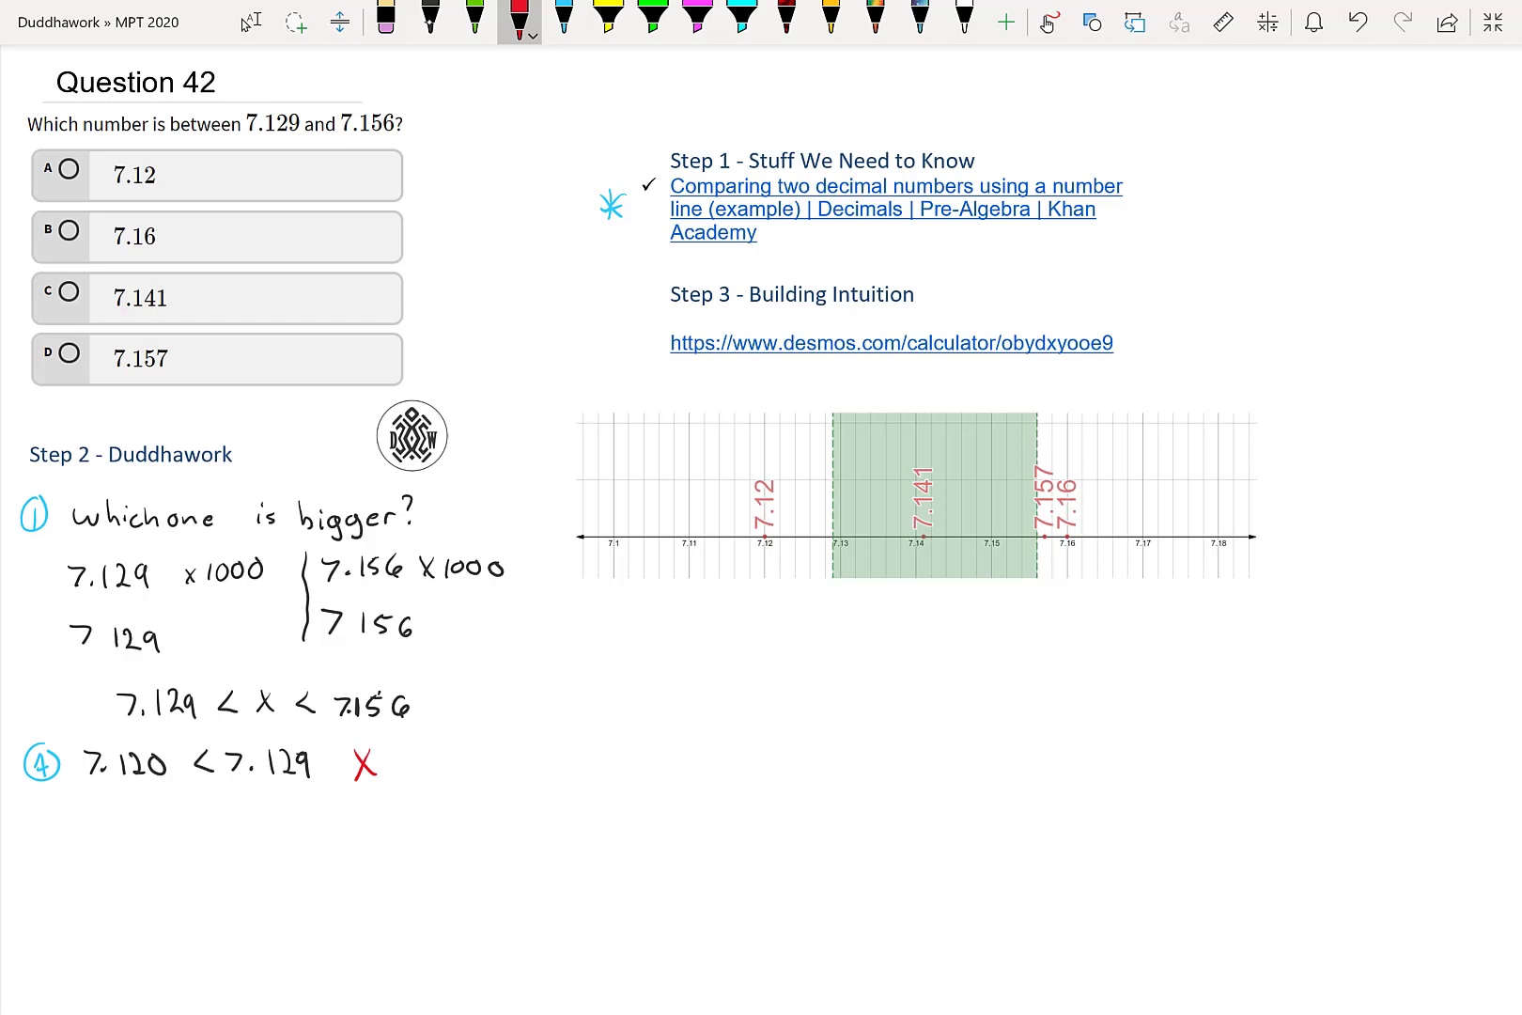
- Write circled B with 7.160 > 7.156 and cross it out with a red X
left_click(564, 19)
mouse_move(35, 813)
left_mouse_down()
mouse_move(40, 838)
mouse_move(59, 814)
left_mouse_up()
left_click(431, 19)
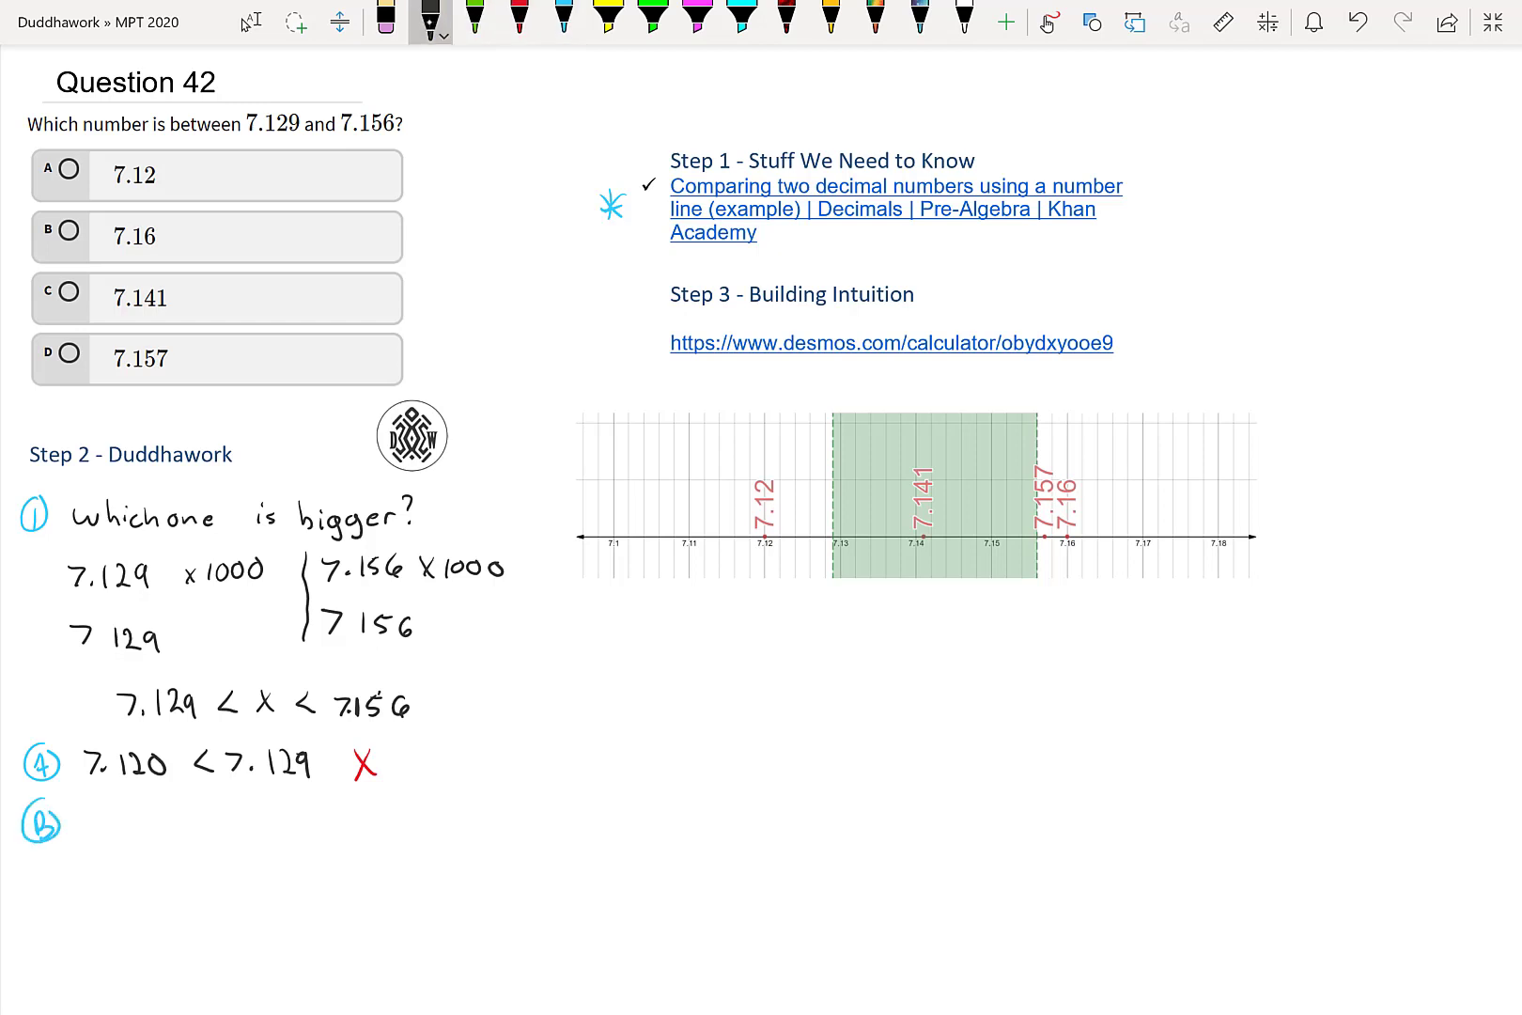
mouse_move(83, 810)
left_mouse_down()
mouse_move(99, 811)
mouse_move(94, 831)
mouse_move(129, 828)
left_mouse_up()
left_click(109, 825)
mouse_move(144, 805)
left_mouse_down()
mouse_move(140, 820)
mouse_move(175, 808)
left_mouse_up()
mouse_move(197, 805)
left_mouse_down()
mouse_move(209, 829)
mouse_move(259, 805)
mouse_move(248, 828)
mouse_move(280, 825)
left_mouse_up()
left_click(267, 824)
mouse_move(299, 800)
left_mouse_down()
mouse_move(288, 817)
mouse_move(363, 827)
left_mouse_up()
left_click(518, 19)
left_click_drag(362, 802, 345, 826)
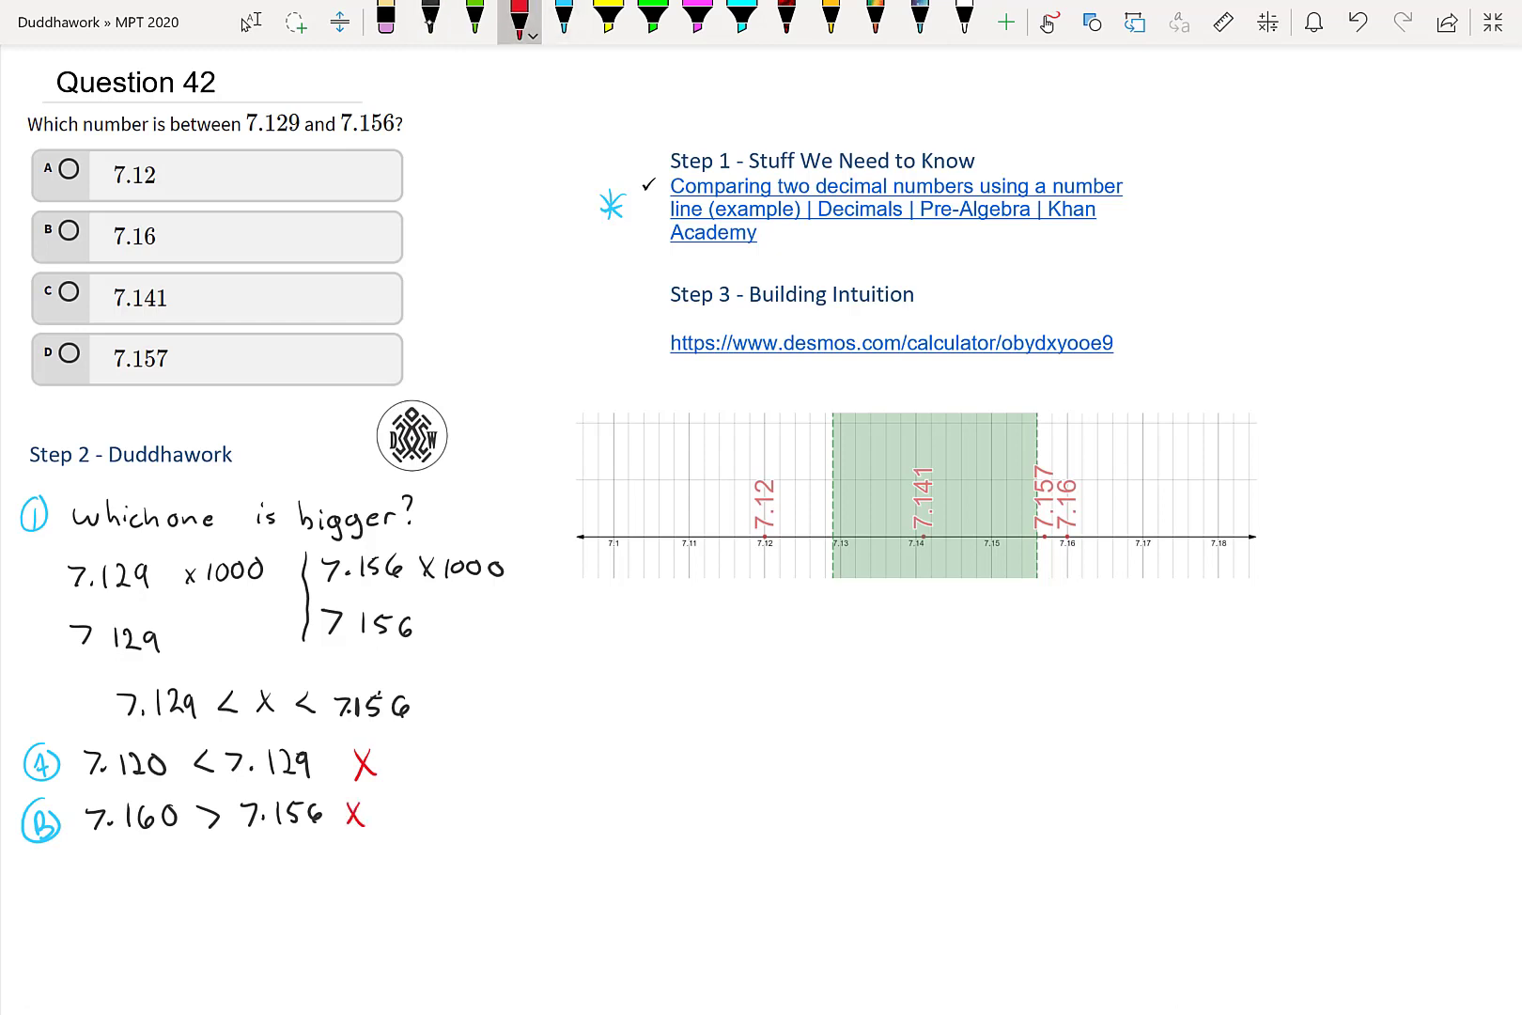
left_click(430, 19)
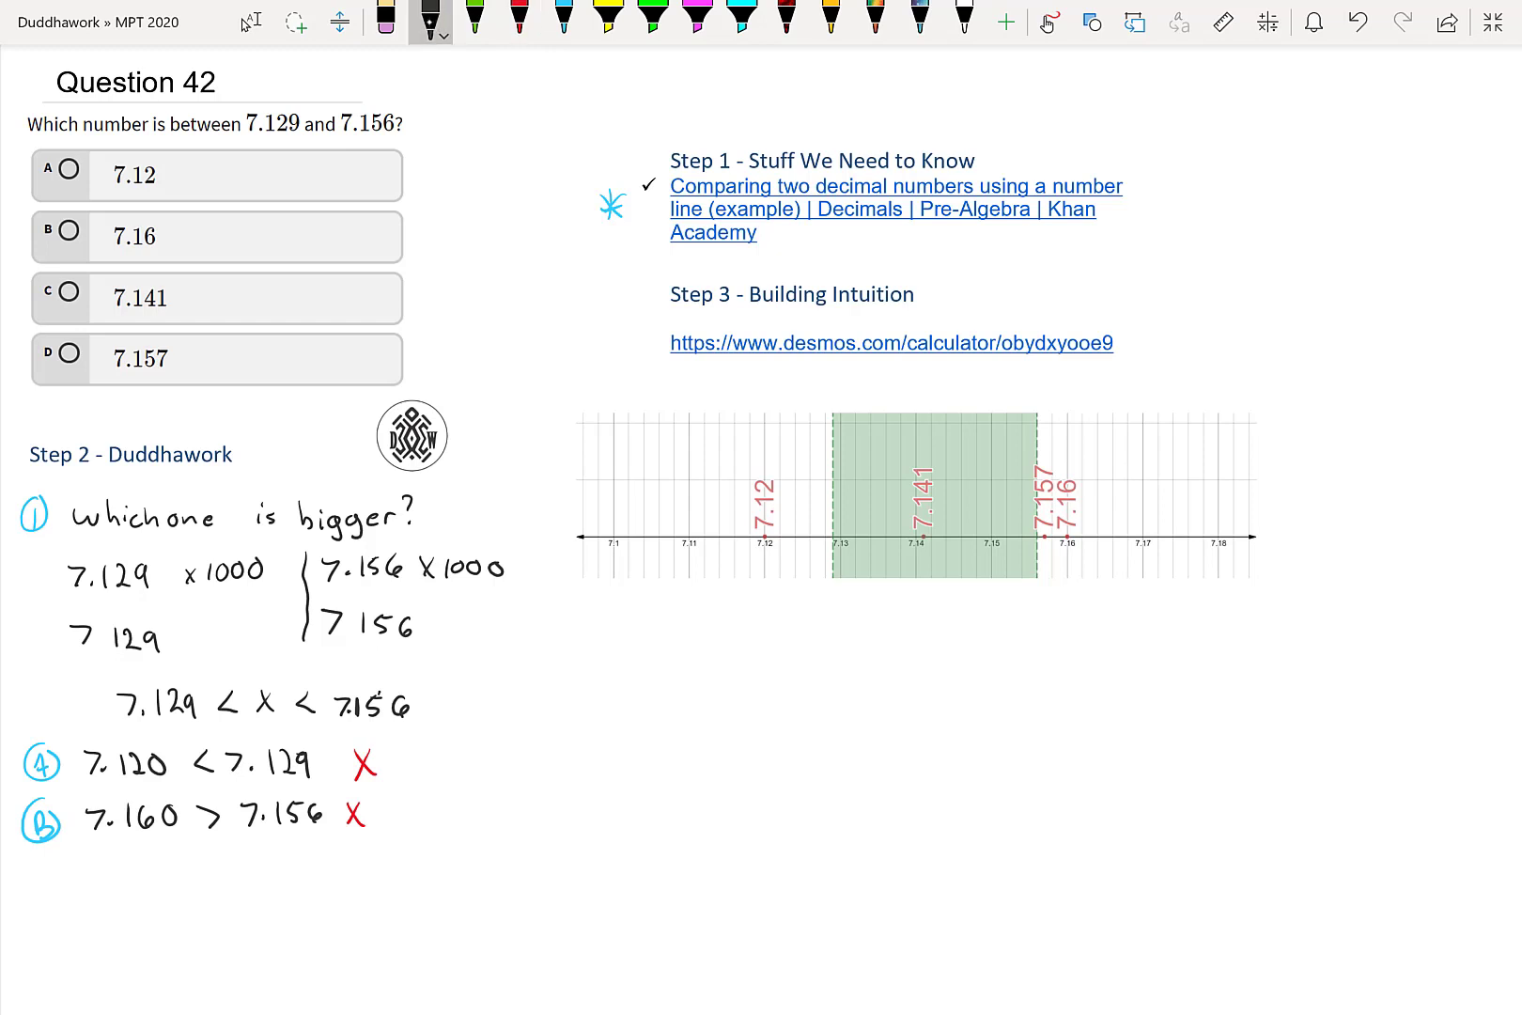
- Write a cyan circled C with 7.141 beside it in black
left_click(563, 18)
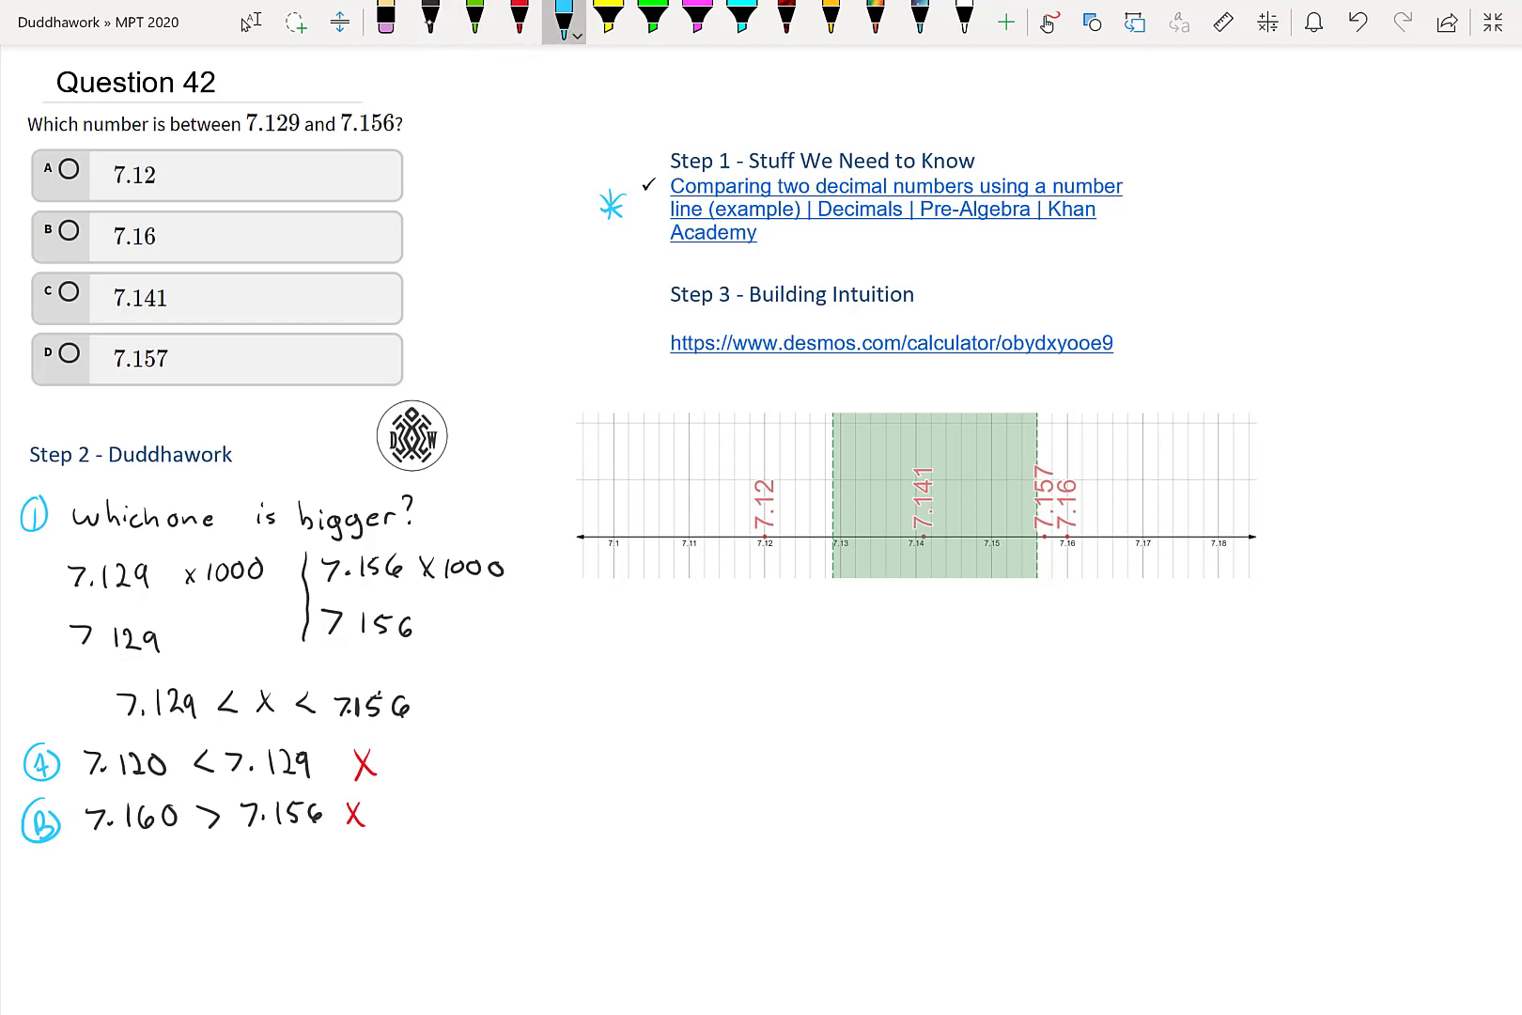
mouse_move(49, 858)
left_mouse_down()
mouse_move(48, 876)
mouse_move(64, 855)
mouse_move(102, 873)
mouse_move(148, 866)
left_mouse_up()
left_click(430, 18)
left_click(112, 872)
left_click_drag(144, 855, 144, 880)
left_click_drag(158, 851, 158, 879)
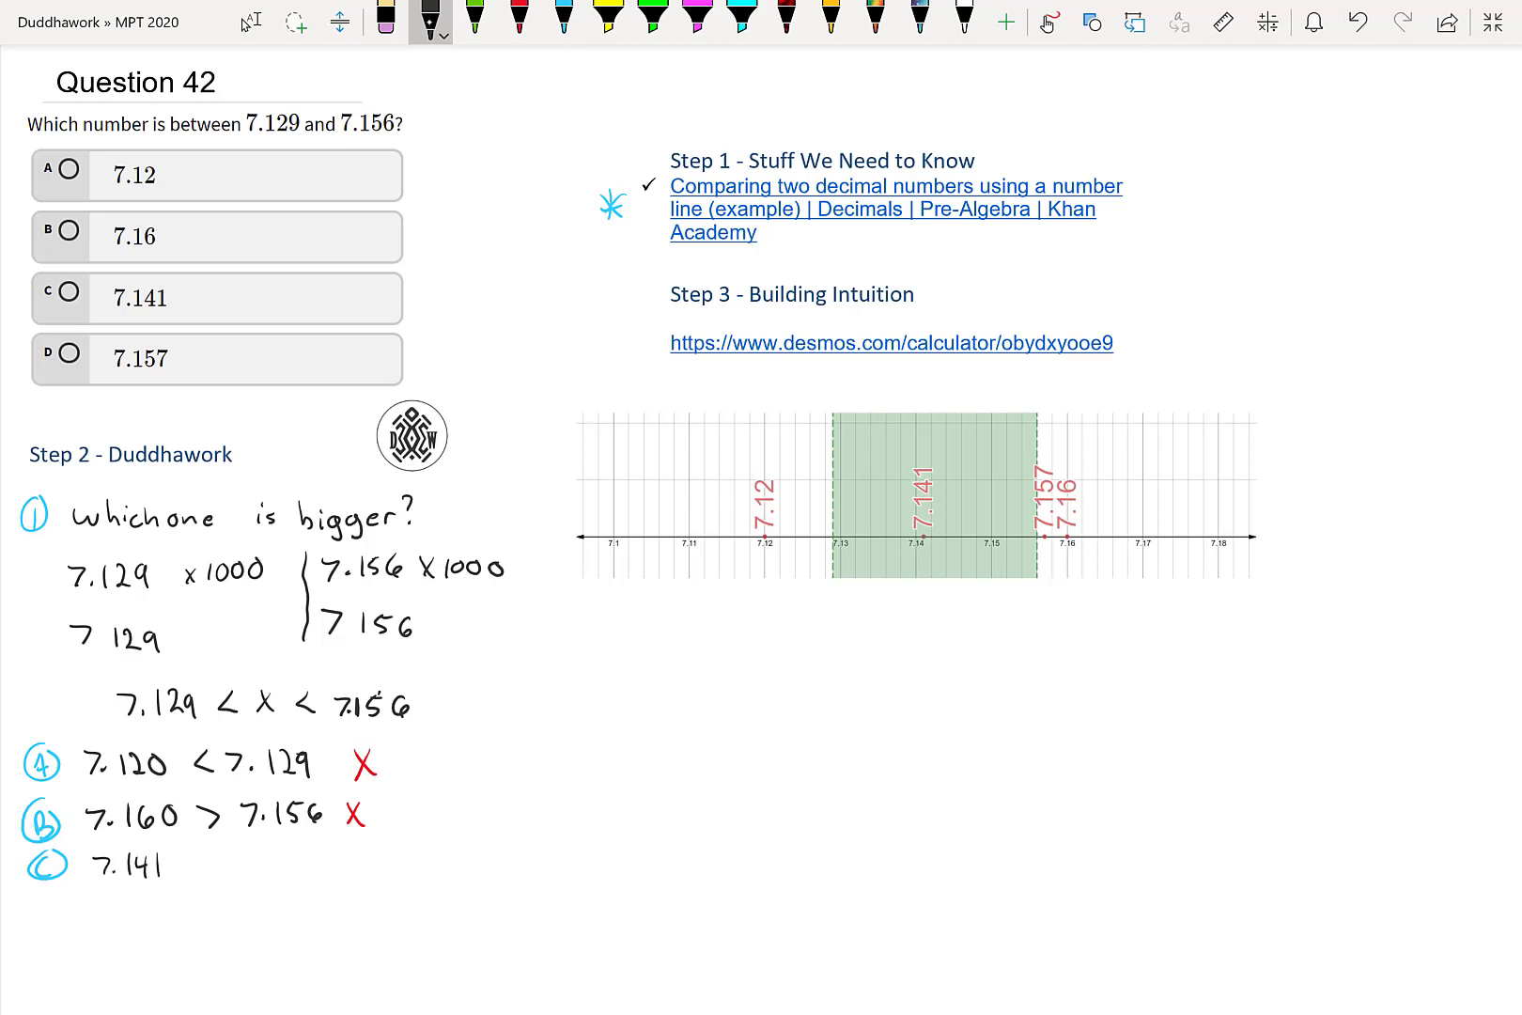
- Move 7.141 right and complete option C's line as 7.129 < 7.141 < 7.156
left_click(247, 22)
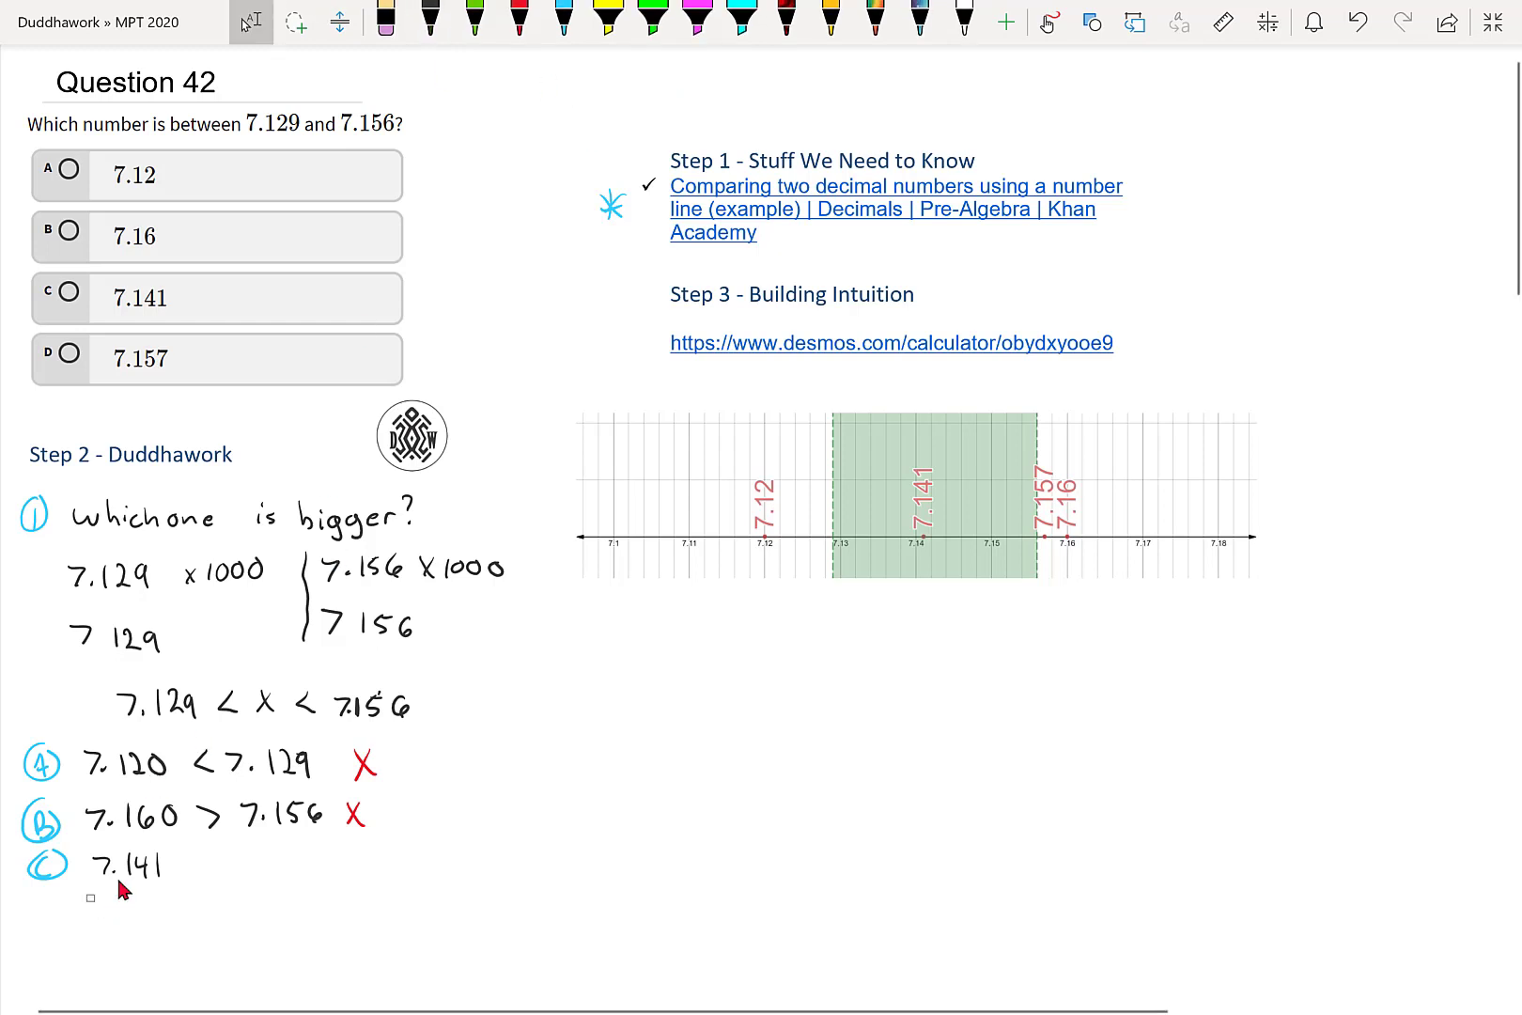
mouse_move(122, 888)
left_mouse_down()
mouse_move(168, 847)
mouse_move(163, 872)
mouse_move(215, 869)
left_mouse_up()
left_click(112, 955)
scroll(111, 955, "down", 1)
key("Escape")
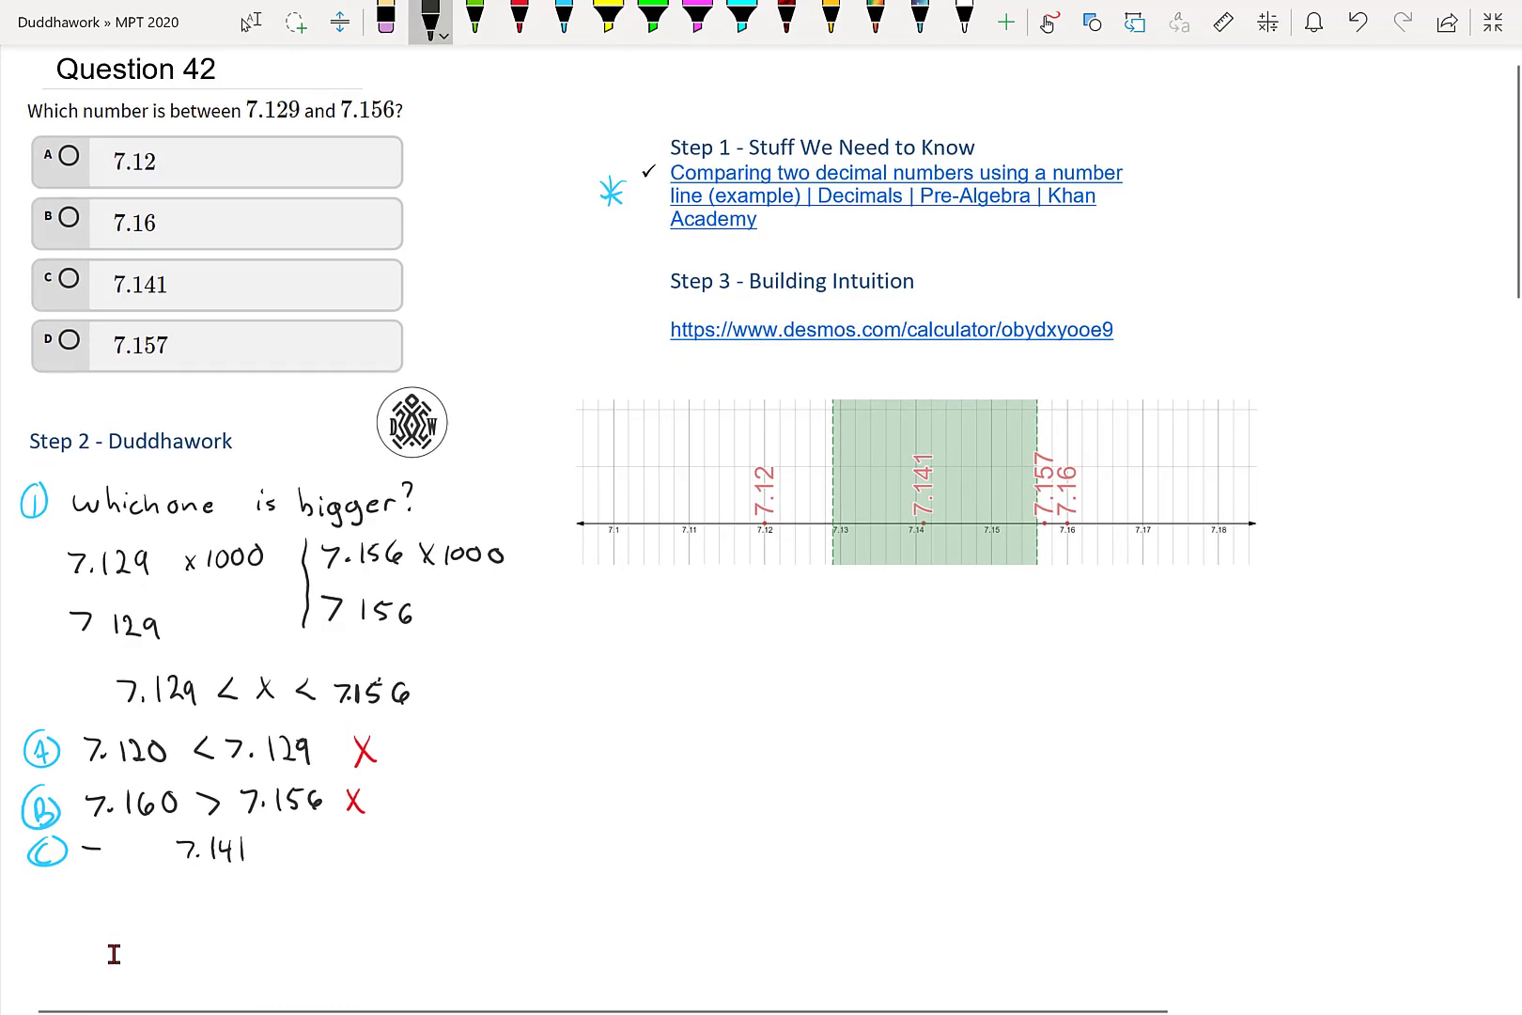
mouse_move(102, 845)
left_mouse_down()
mouse_move(142, 850)
mouse_move(171, 859)
left_mouse_up()
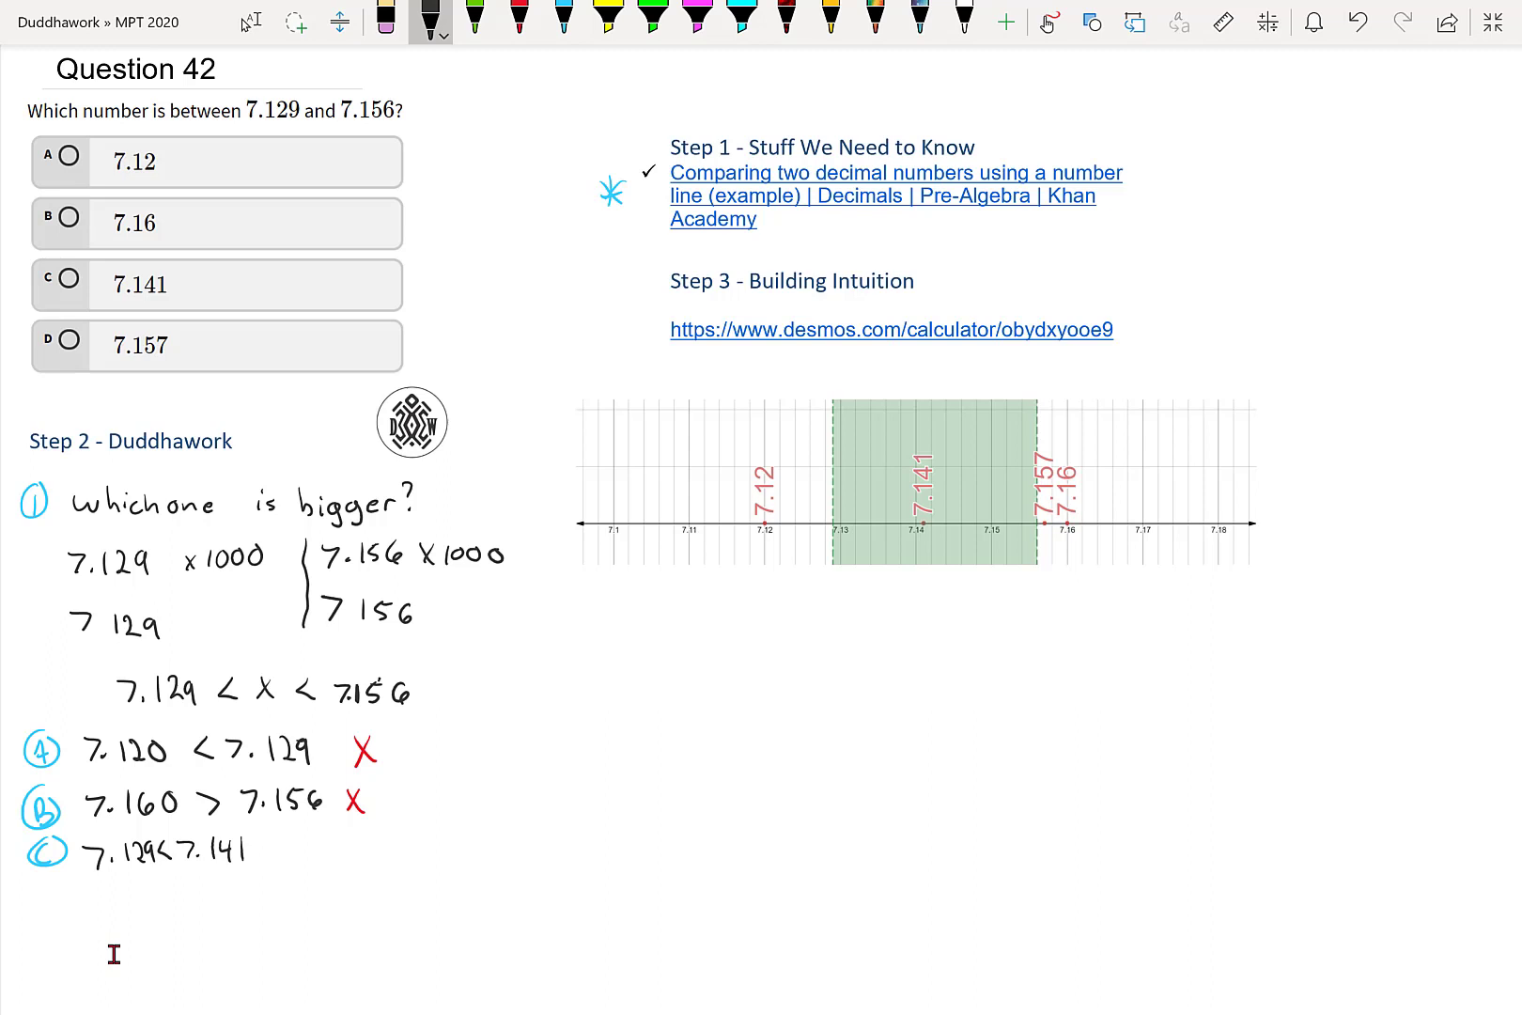
mouse_move(283, 839)
left_mouse_down()
mouse_move(270, 848)
mouse_move(298, 857)
mouse_move(337, 852)
mouse_move(357, 829)
left_mouse_up()
mouse_move(372, 828)
left_mouse_down()
mouse_move(360, 845)
mouse_move(409, 826)
left_mouse_up()
- Fill in option C's answer circle with red ink
left_click(519, 19)
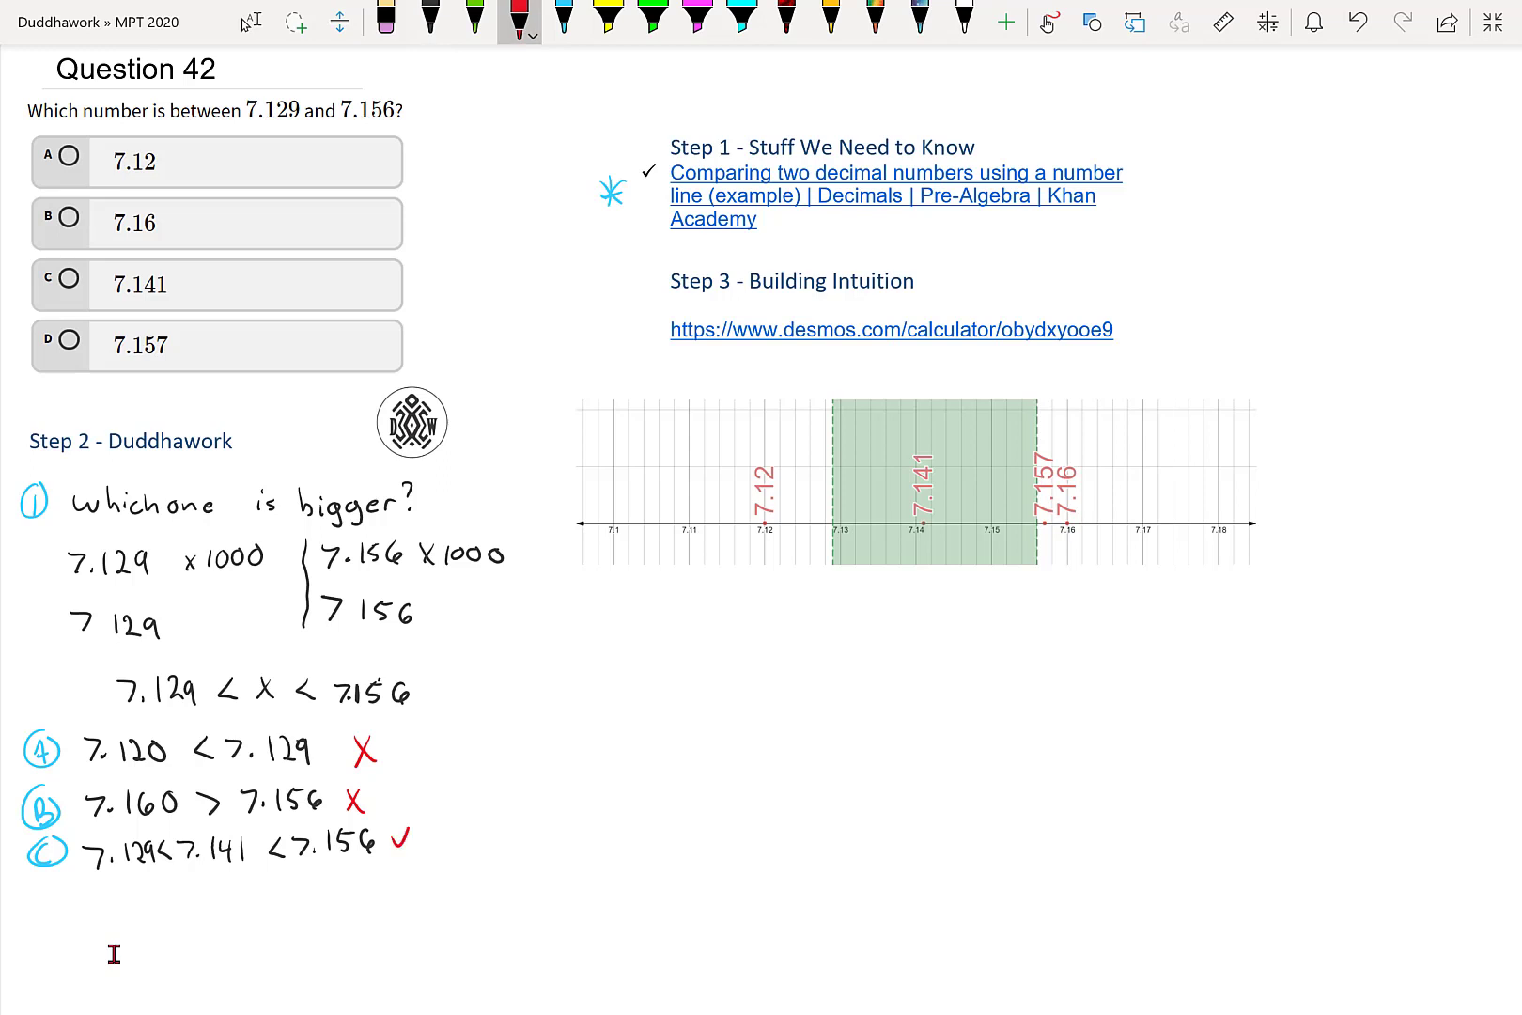
left_click_drag(64, 274, 74, 280)
left_click(430, 19)
left_click(564, 19)
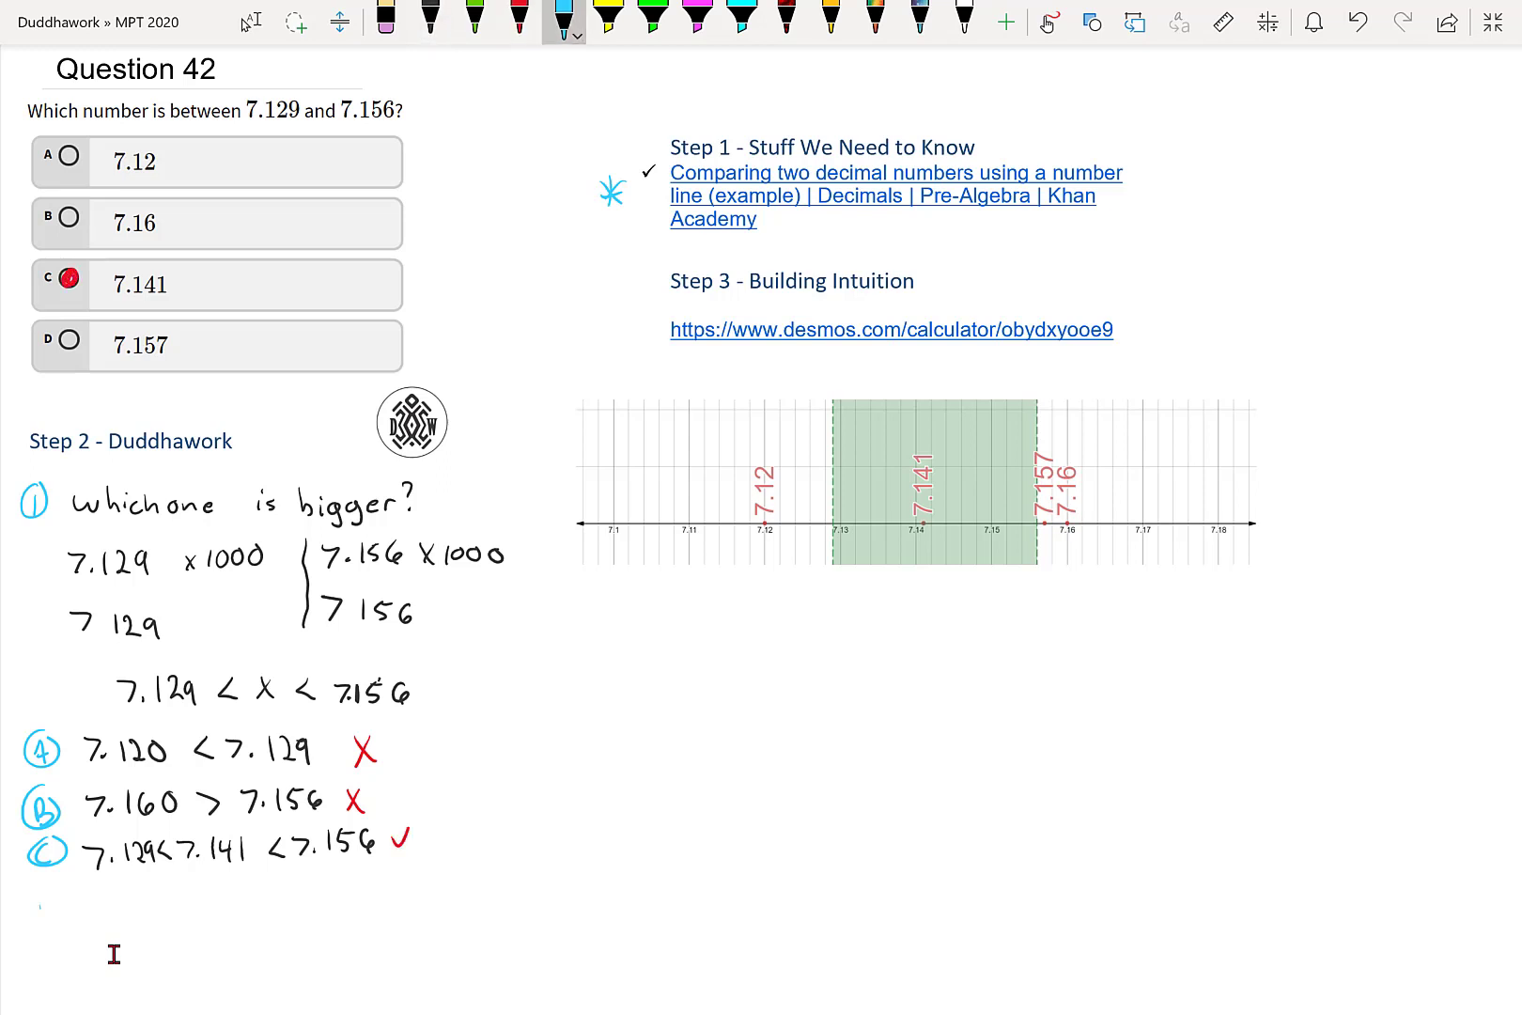
- Write a cyan circled D with 7.157 > 7.156 in black
mouse_move(42, 904)
left_mouse_down()
mouse_move(48, 923)
mouse_move(66, 919)
mouse_move(52, 895)
left_mouse_up()
left_click(430, 18)
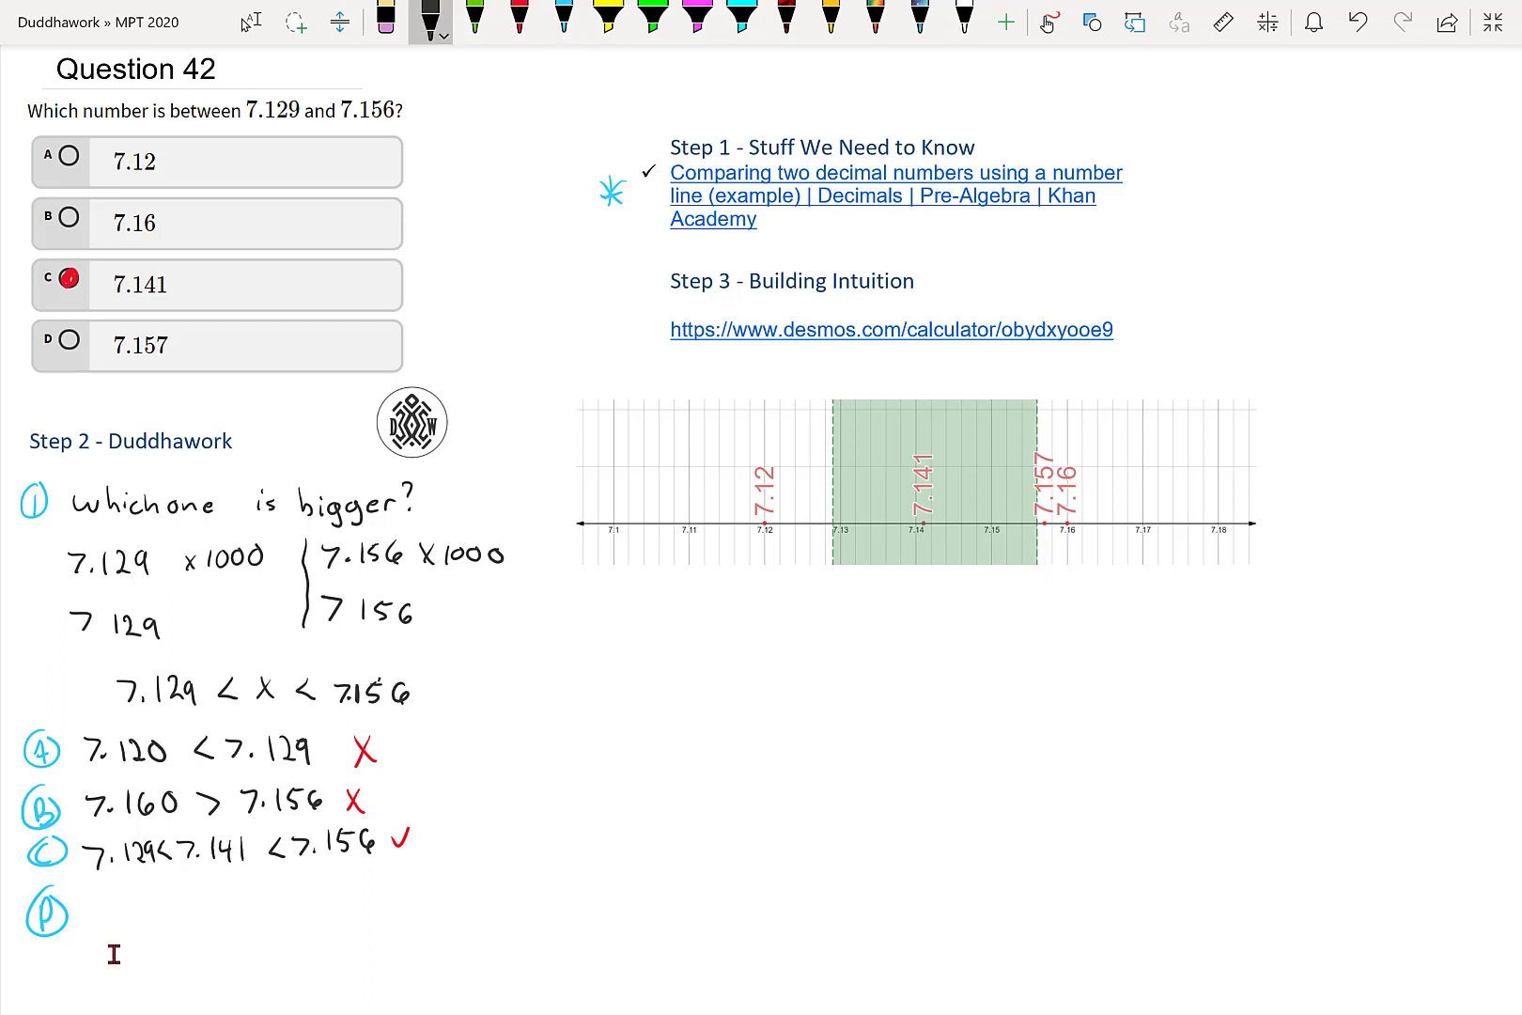
left_click(138, 928)
mouse_move(107, 909)
left_mouse_down()
mouse_move(120, 930)
mouse_move(331, 926)
left_mouse_up()
left_click(283, 934)
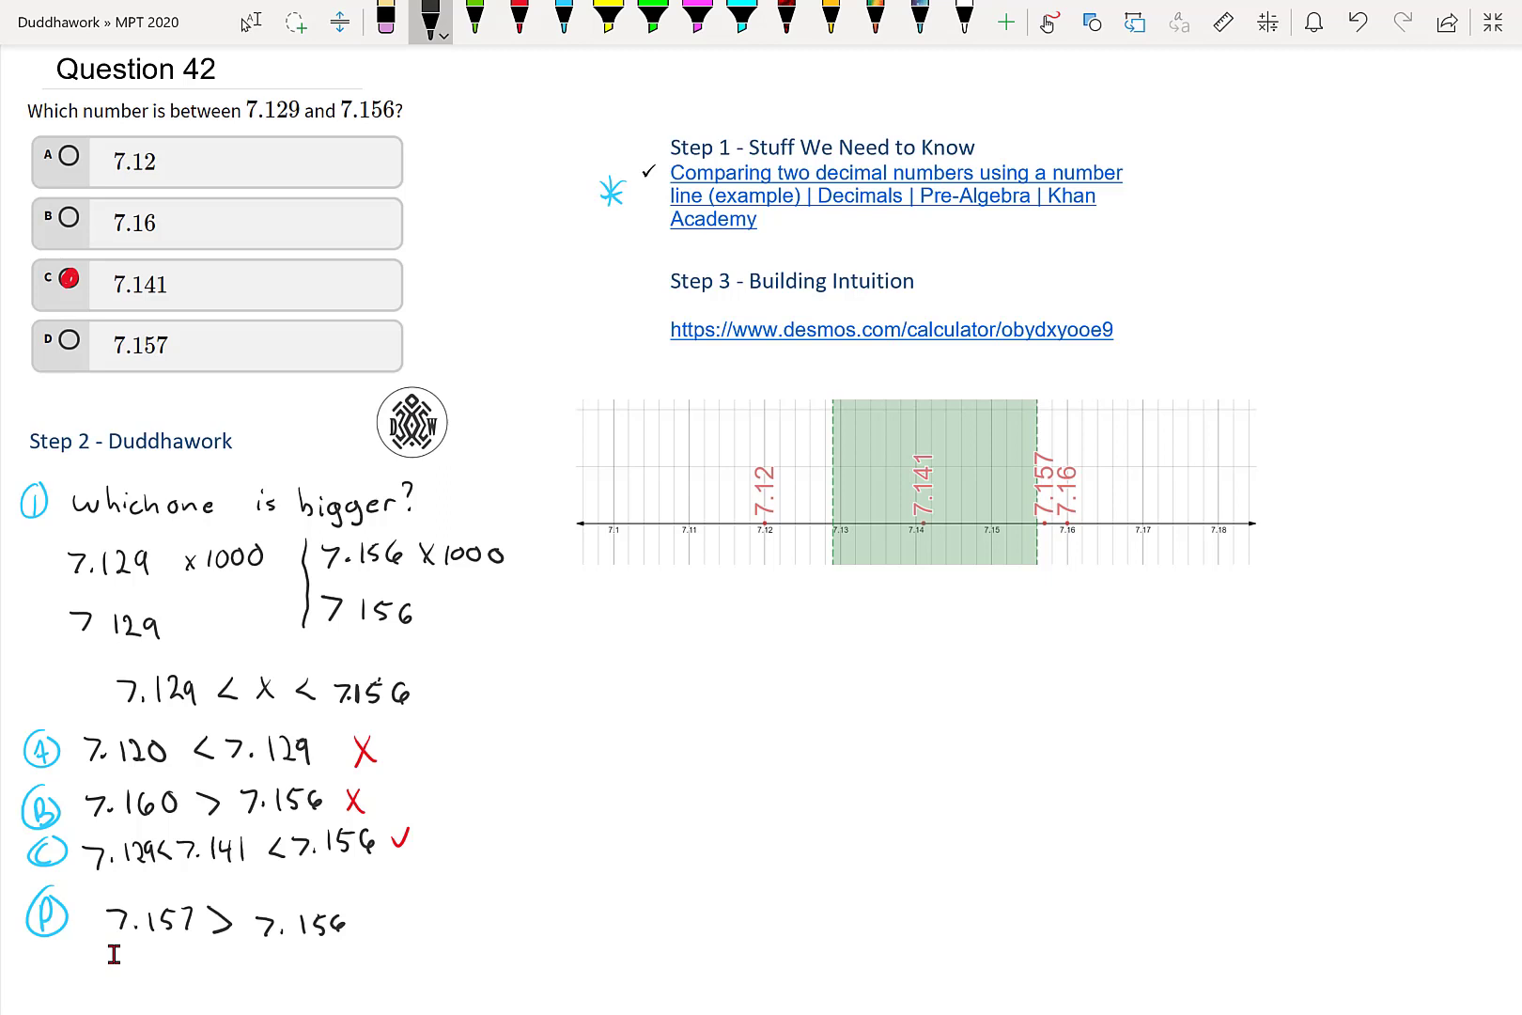
- Draw a cyan asterisk beside the Step 3 Desmos link
left_click(563, 19)
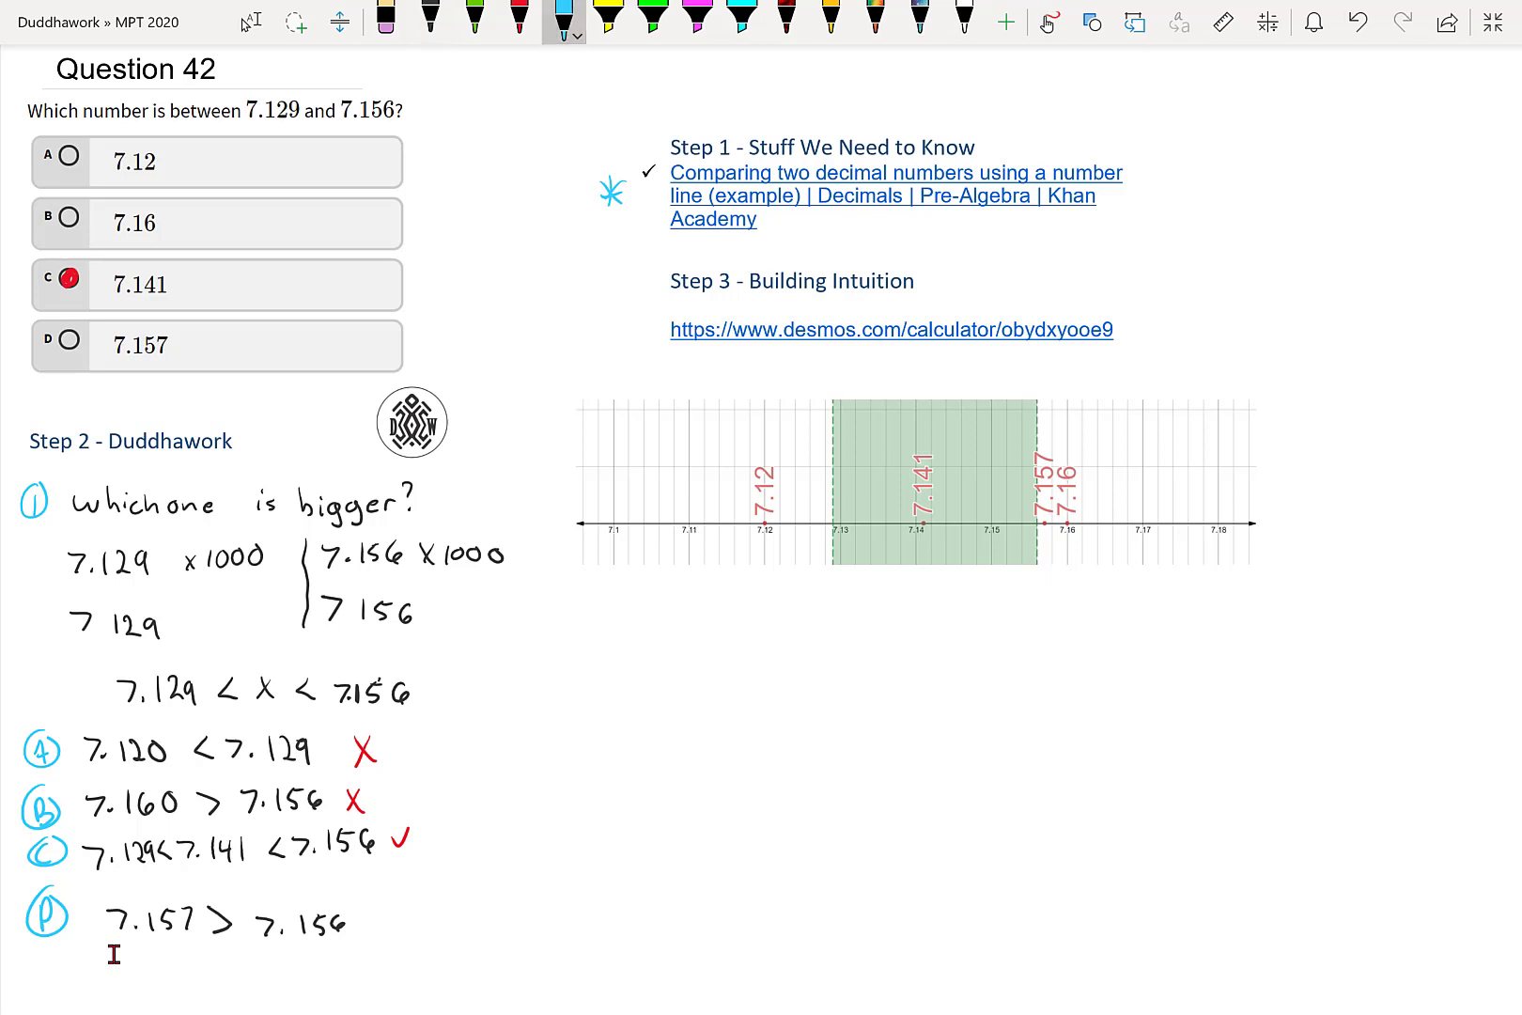
left_click_drag(610, 319, 611, 340)
left_click_drag(611, 340, 623, 325)
- In green ink, label the band edges 7.129 and 7.156, circle 7.141, and tag it C
left_click(474, 19)
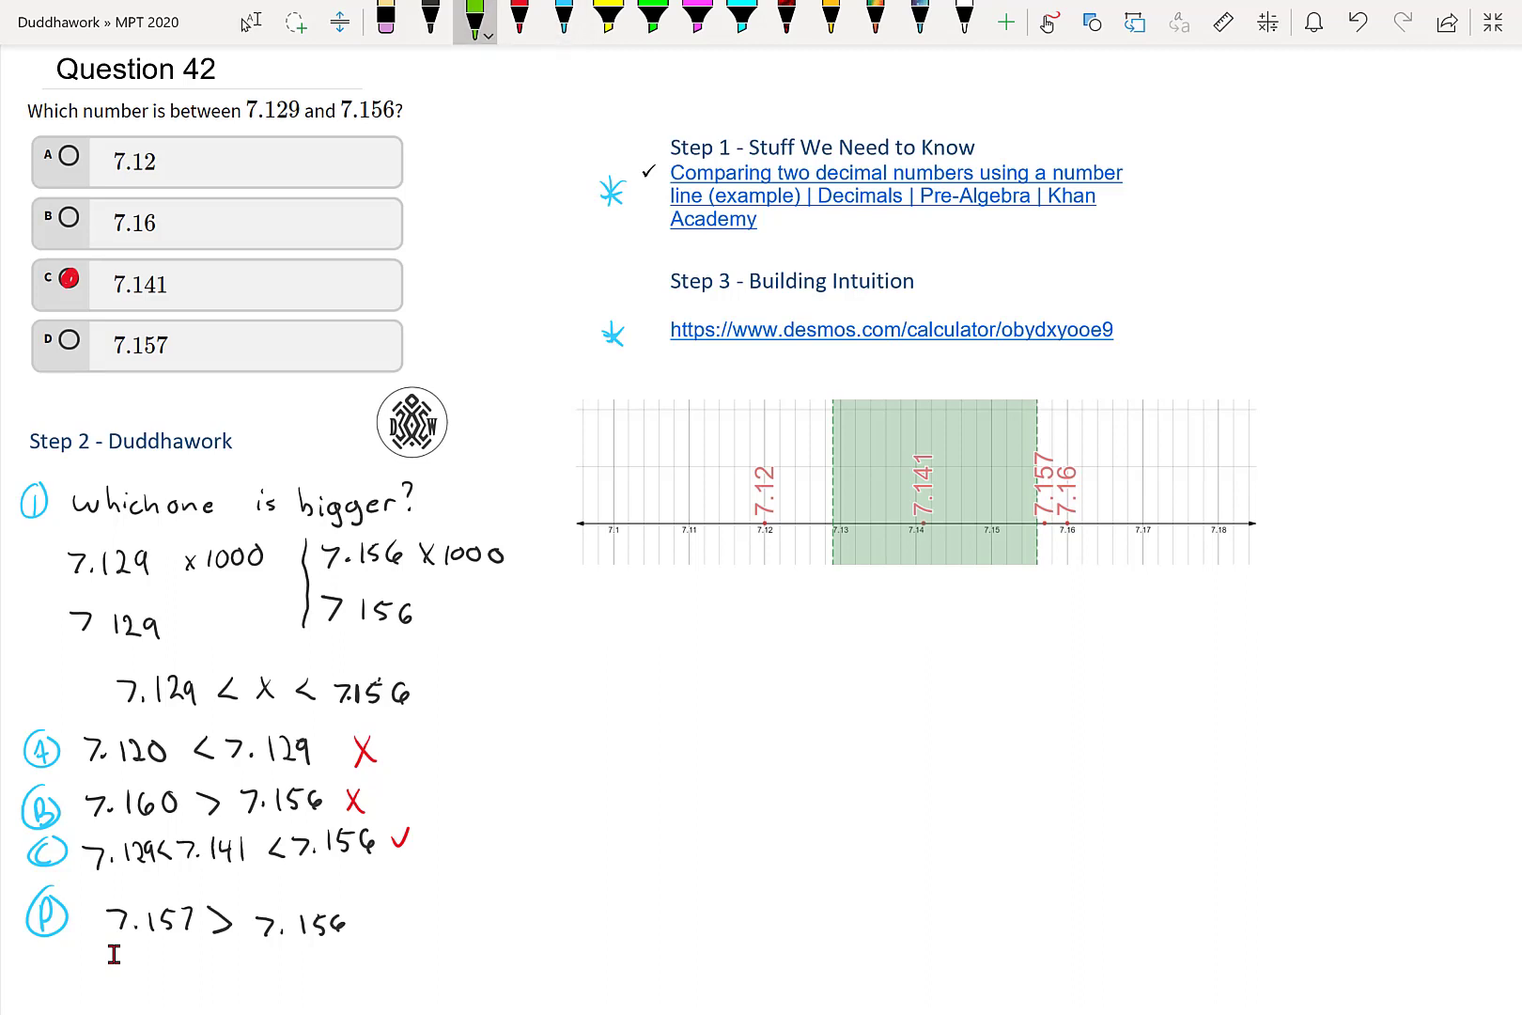
left_click_drag(818, 548, 821, 562)
left_click(826, 559)
left_click_drag(840, 554, 848, 563)
left_click_drag(1019, 546, 1043, 557)
left_click_drag(1051, 541, 1061, 560)
mouse_move(947, 438)
left_mouse_down()
mouse_move(894, 459)
mouse_move(931, 436)
left_mouse_up()
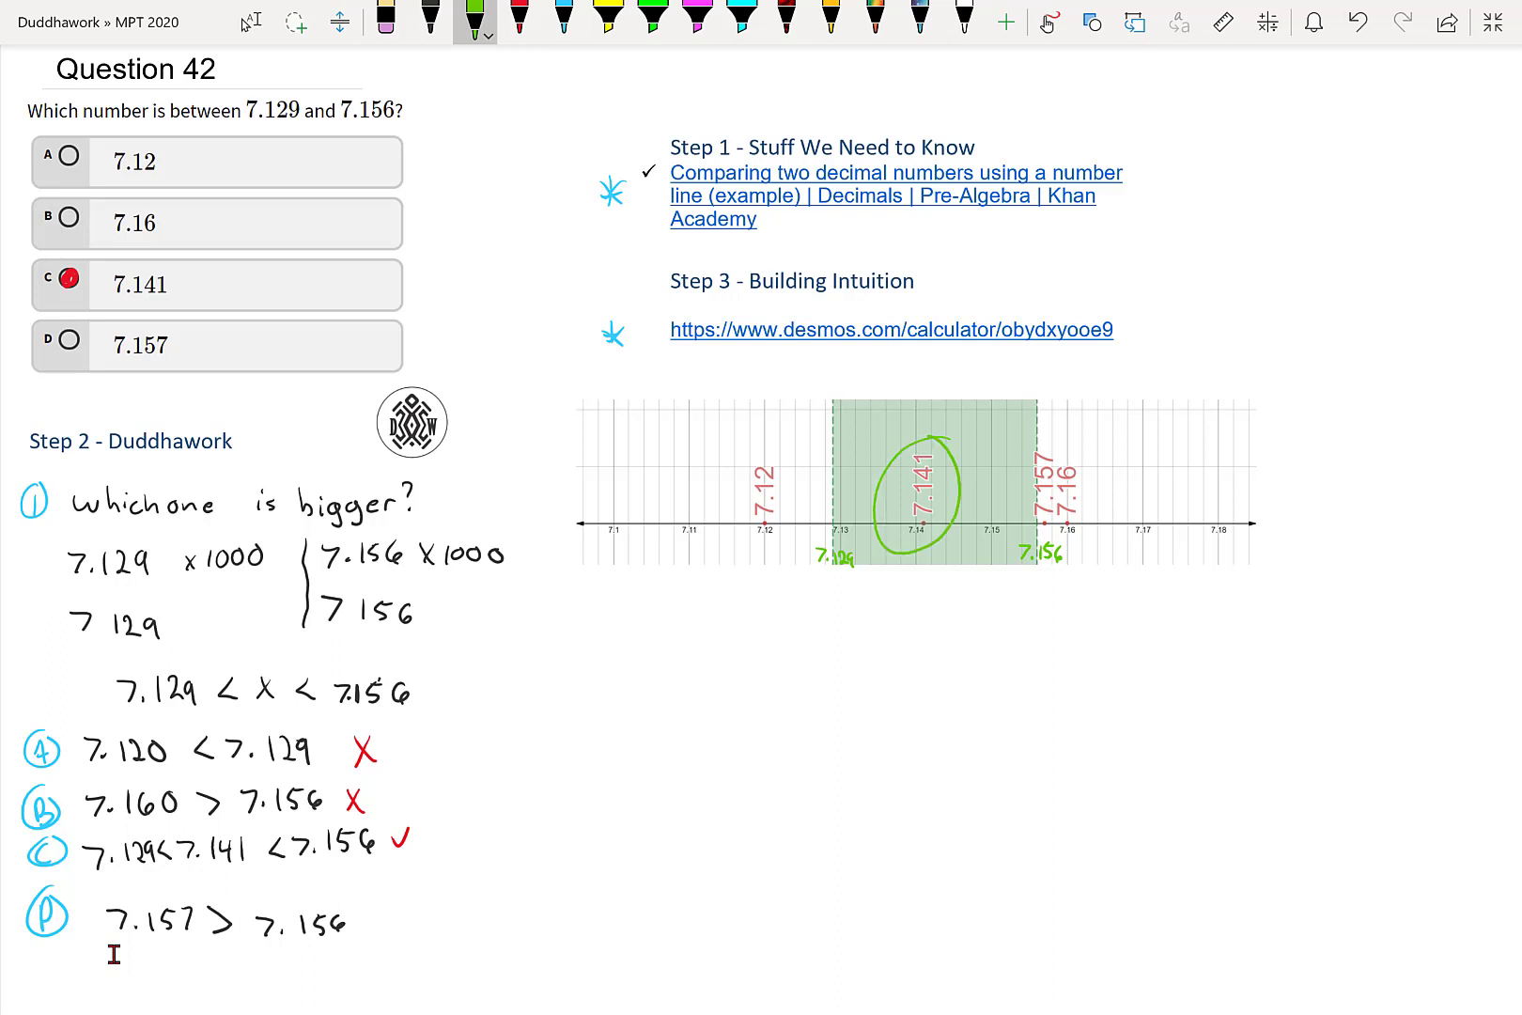
left_click_drag(936, 414, 946, 432)
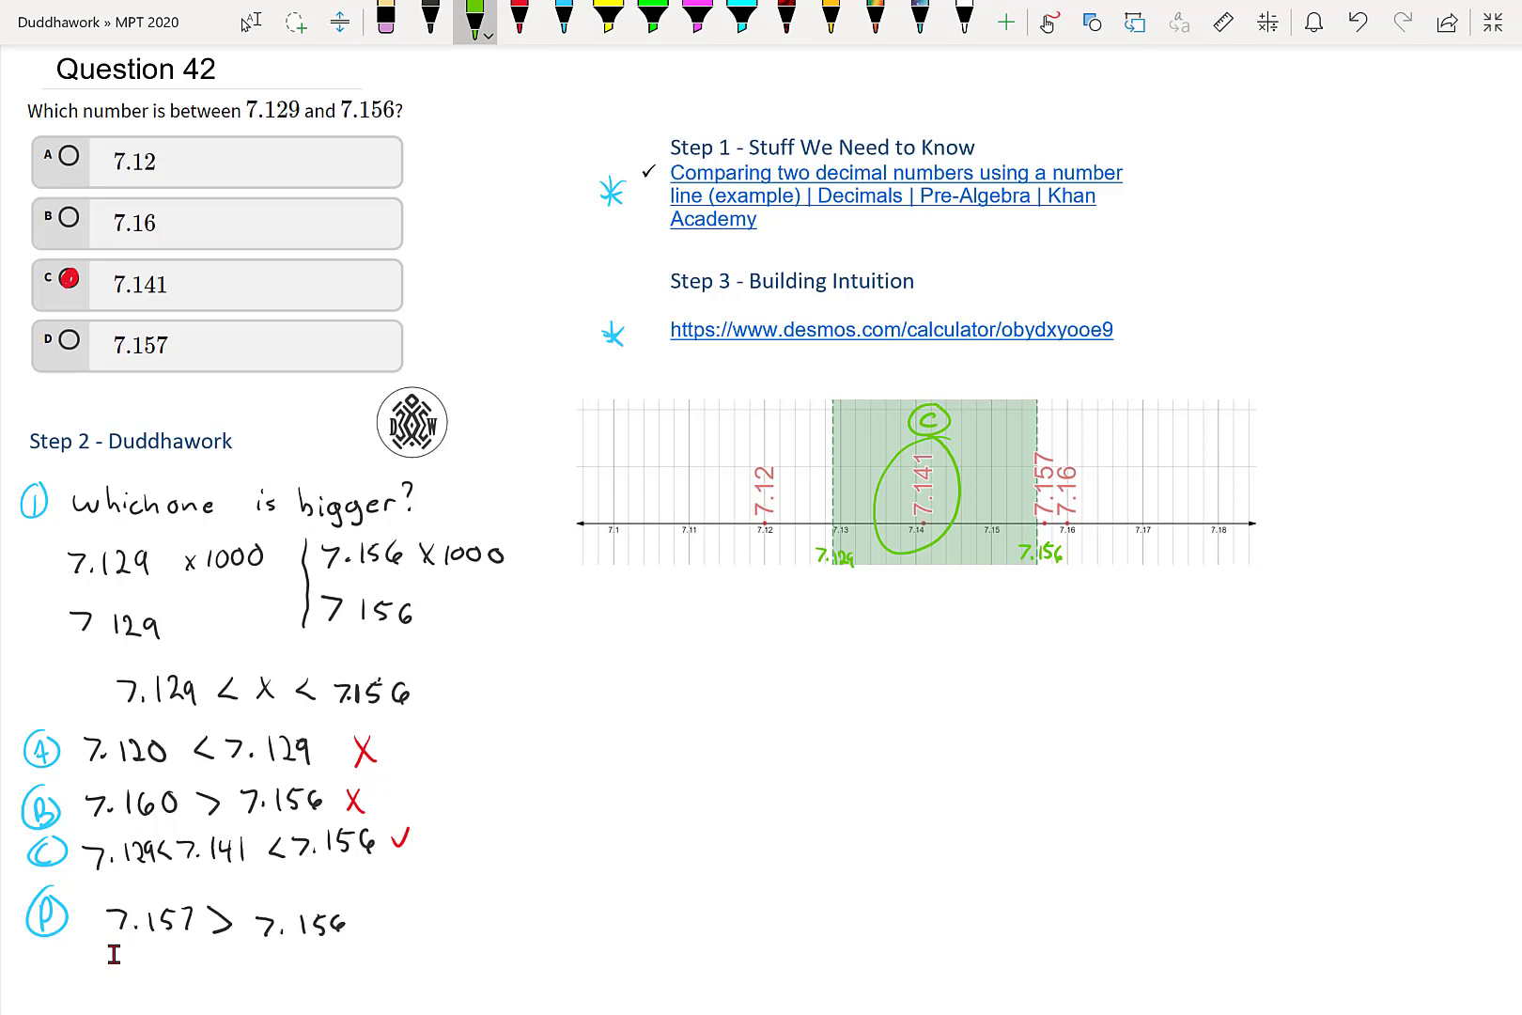